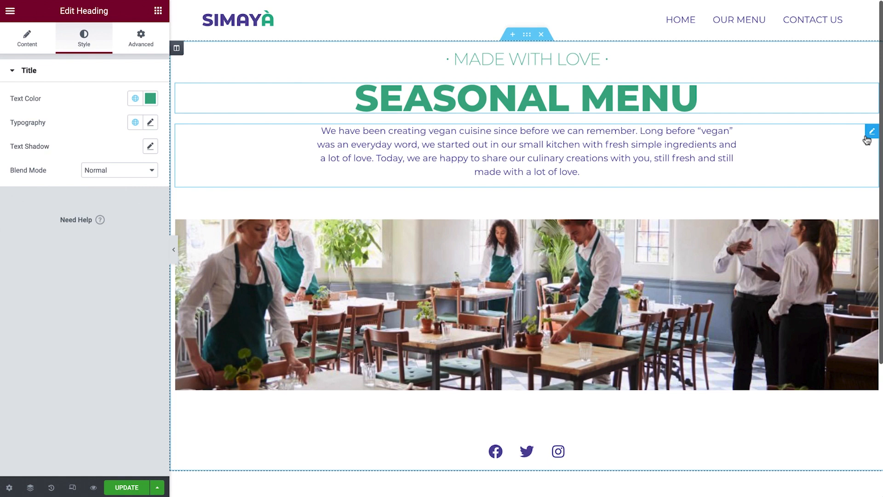
# Set the starters inner section's vertical alignment to Space Between.
pyautogui.moveTo(867, 138); pyautogui.dragTo(663, 341)
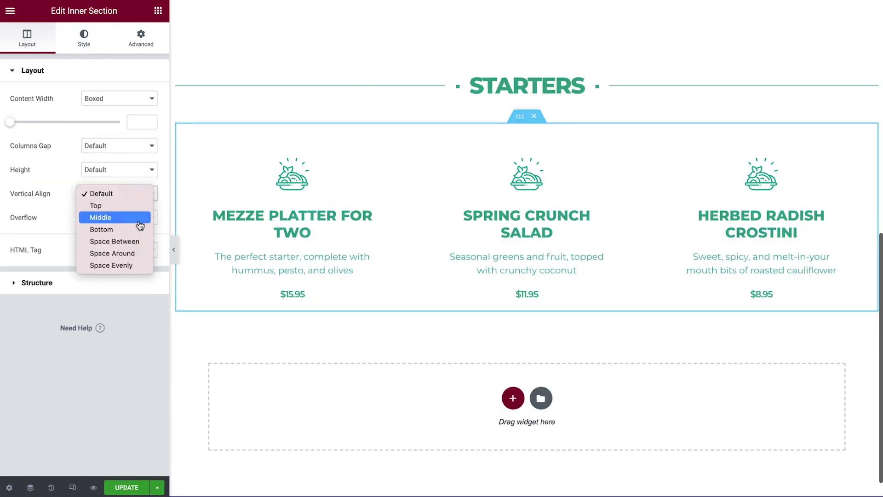
pyautogui.click(138, 242)
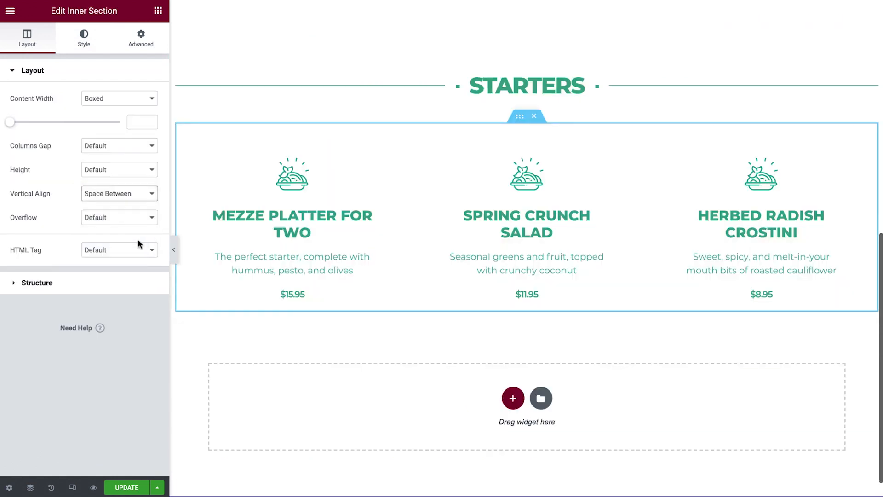
pyautogui.click(174, 249)
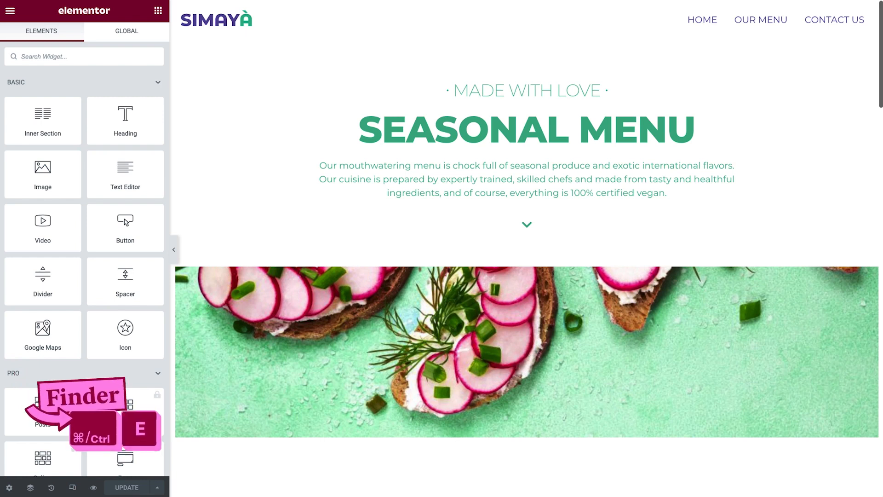
# Search the Finder for contact.
pyautogui.hotkey('ctrl', 'e')
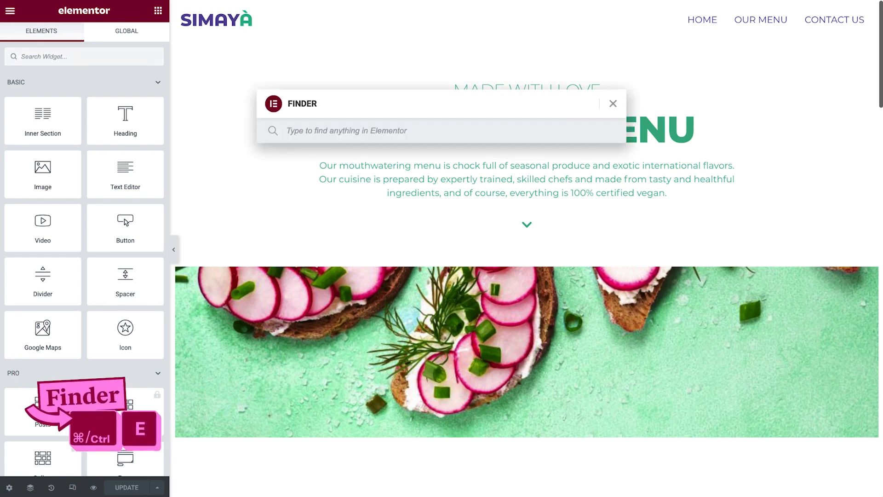
pyautogui.write('contact')
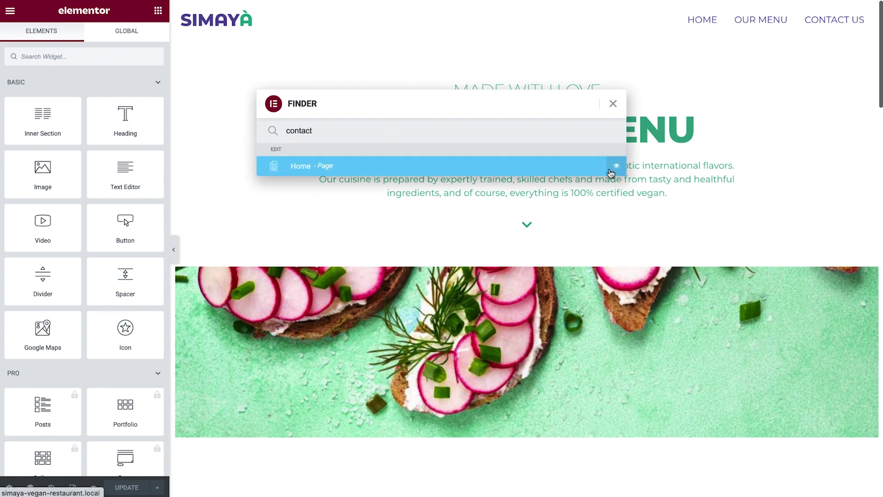
pyautogui.click(614, 104)
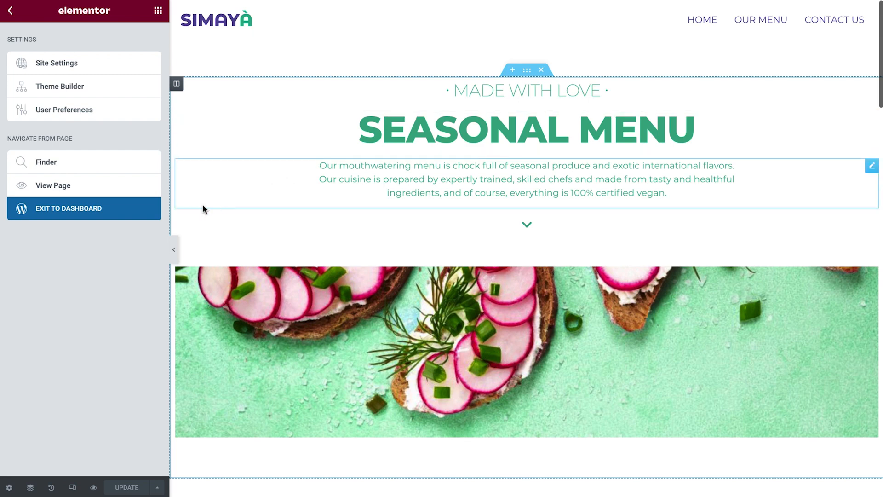
# Exit to the dashboard and open the Contact Us page for editing in Elementor.
pyautogui.click(134, 216)
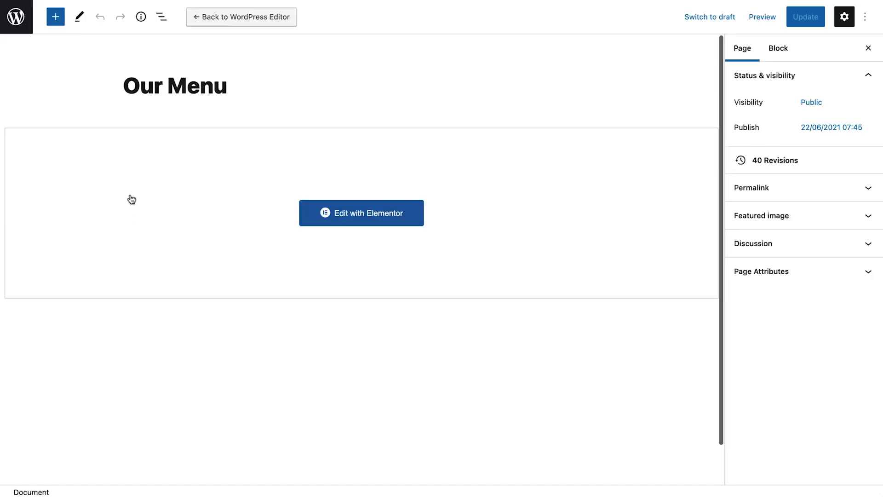
pyautogui.click(23, 26)
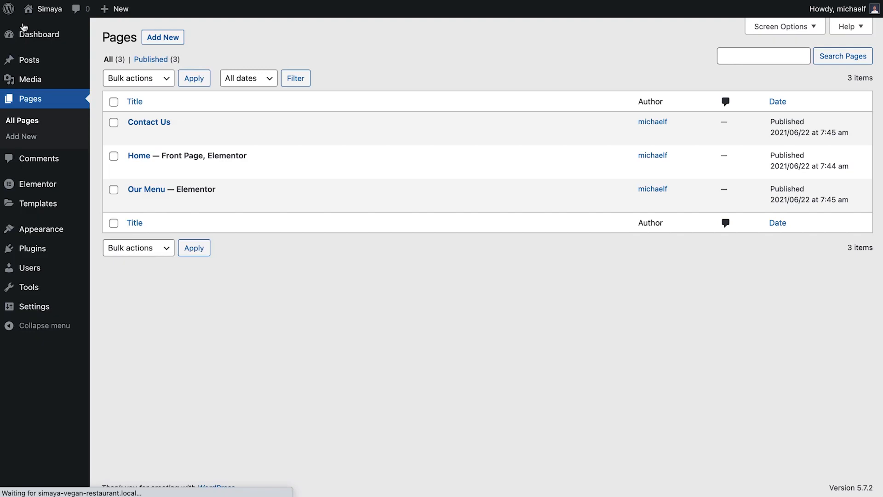
pyautogui.moveTo(130, 122)
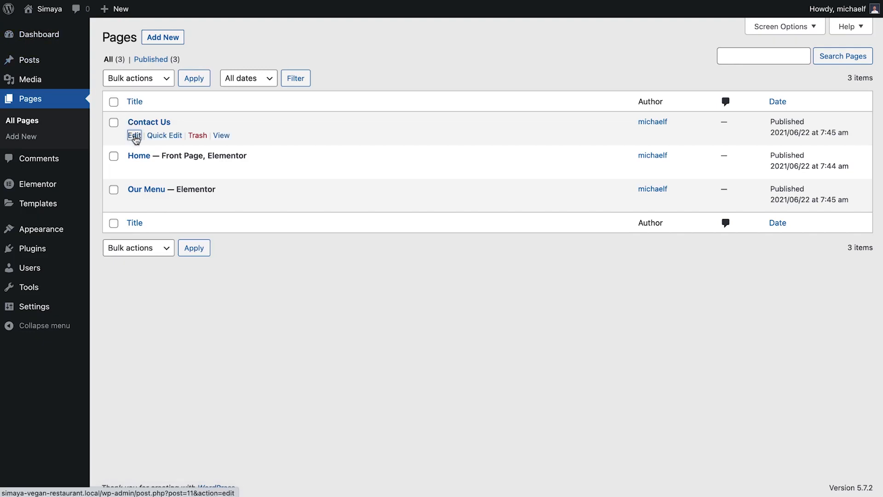
pyautogui.click(134, 136)
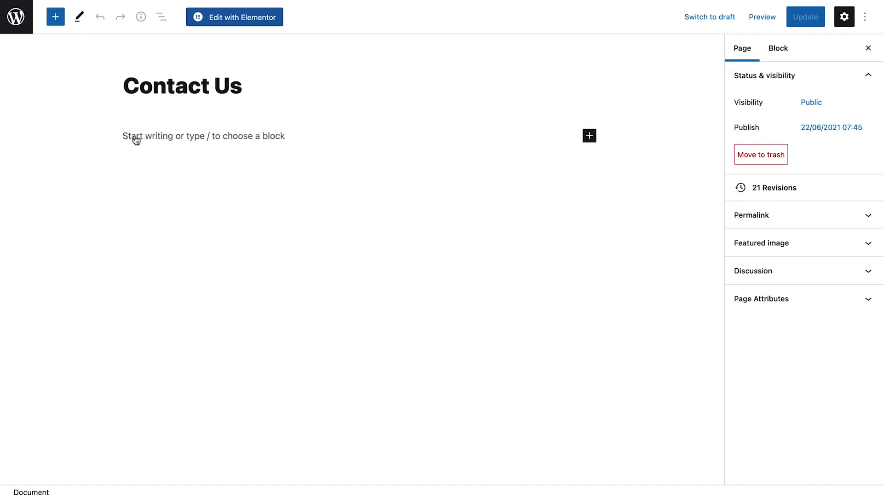
pyautogui.click(252, 24)
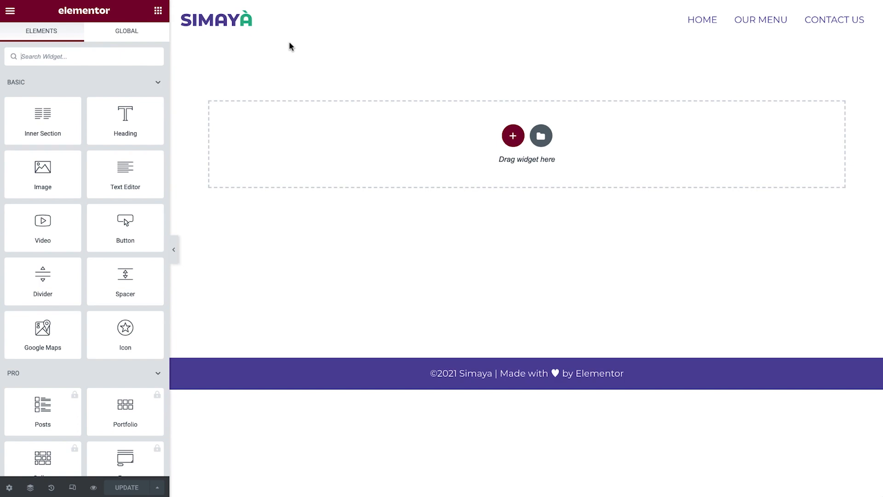
# Insert the saved Hero Section template from My Templates, also importing its document settings.
pyautogui.click(541, 136)
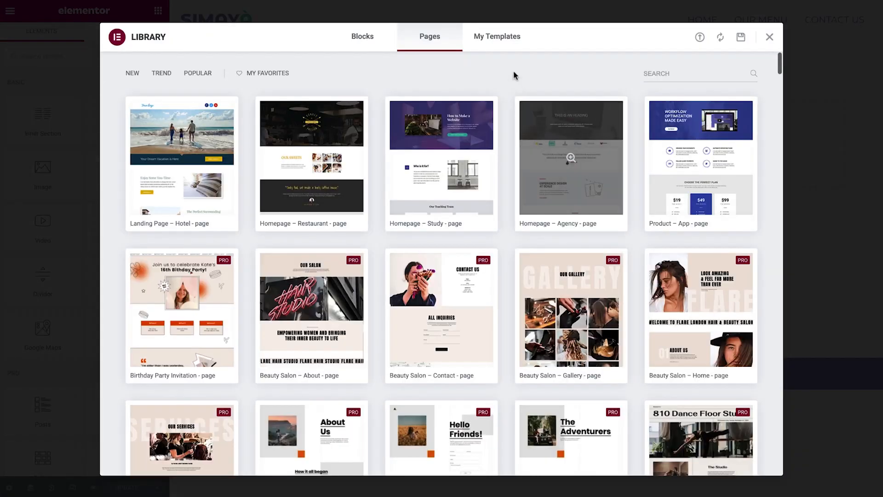
pyautogui.click(504, 36)
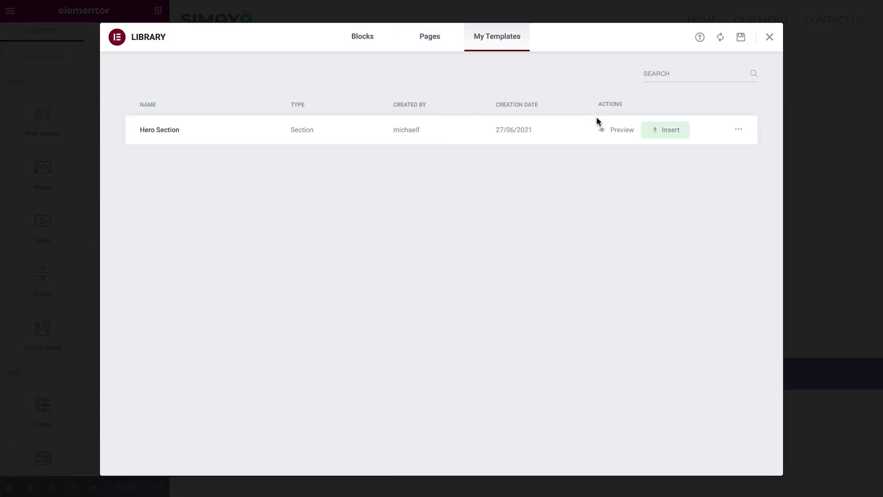
pyautogui.click(664, 132)
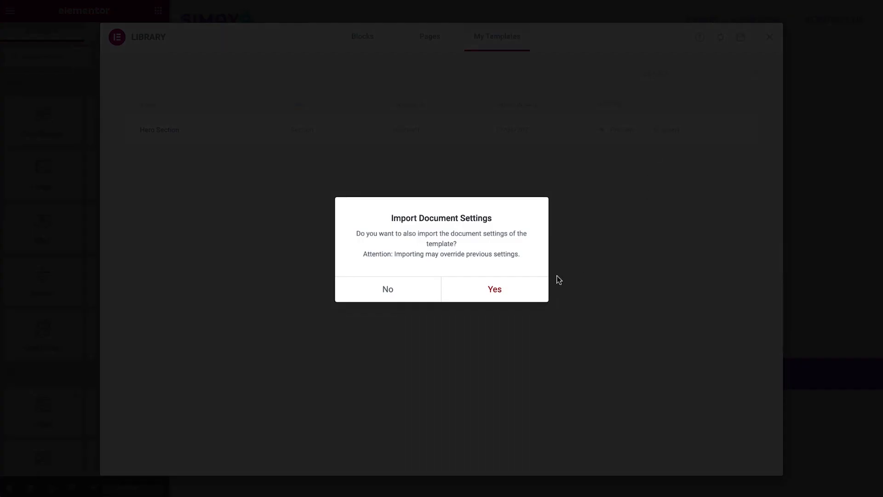
pyautogui.click(523, 289)
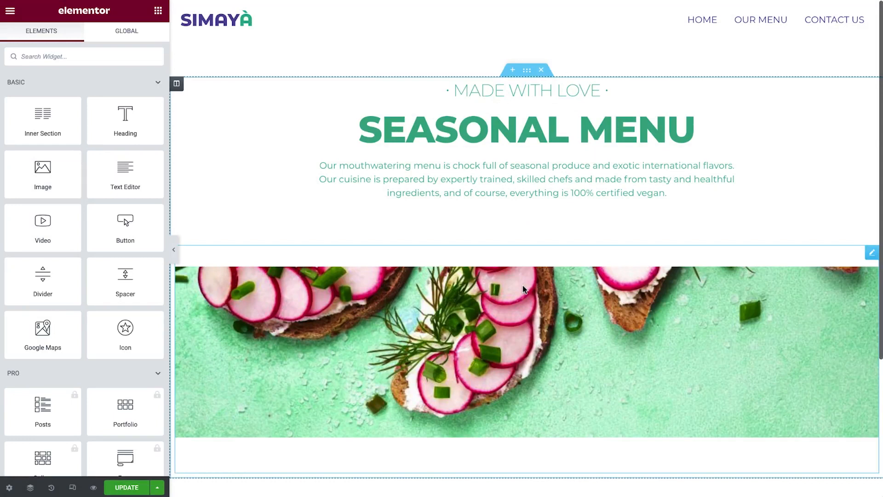
# Replace the small heading's text with · BEST IN TOWN · by pasting it in.
pyautogui.click(871, 92)
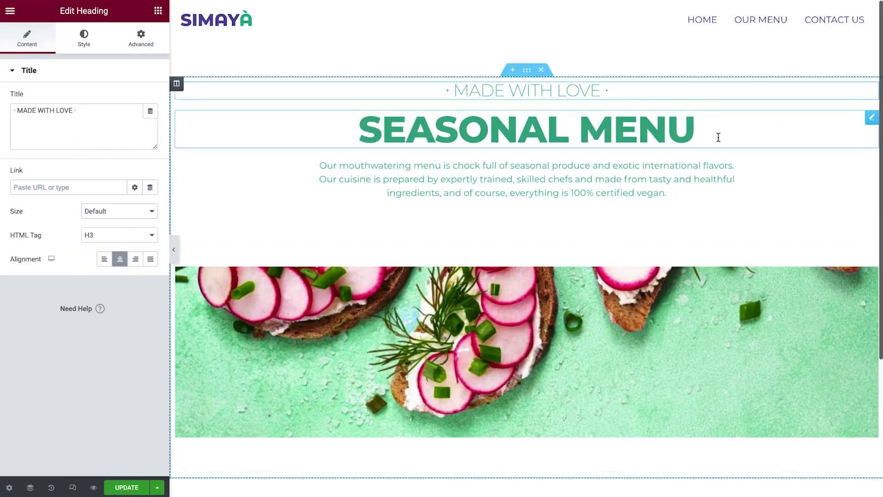
pyautogui.click(124, 125)
pyautogui.hotkey('ctrl', 'a')
pyautogui.write('· BEST IN TOWN ·')
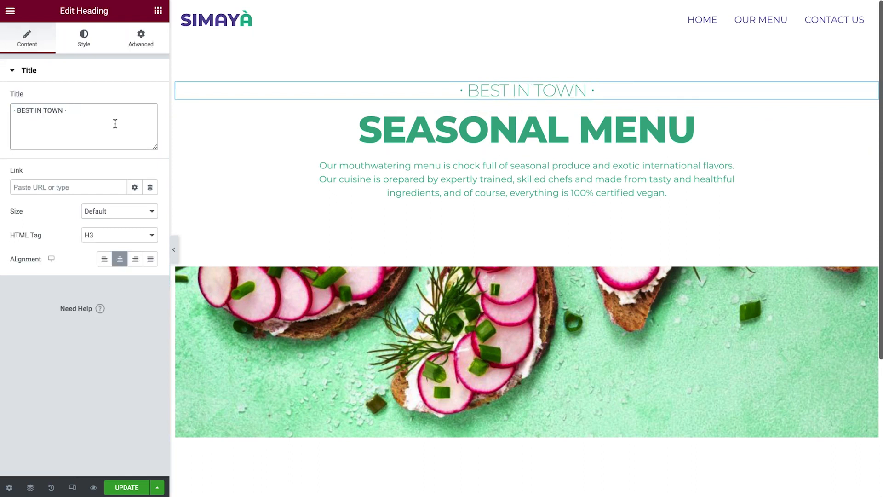
# Change the main heading's text to Get In Touch.
pyautogui.click(865, 123)
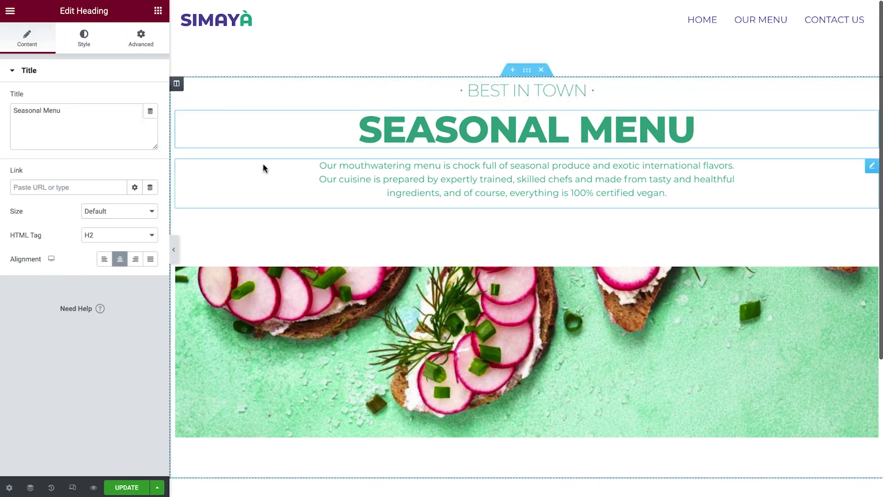
pyautogui.click(97, 131)
pyautogui.hotkey('ctrl', 'a')
pyautogui.write('Get In Touch')
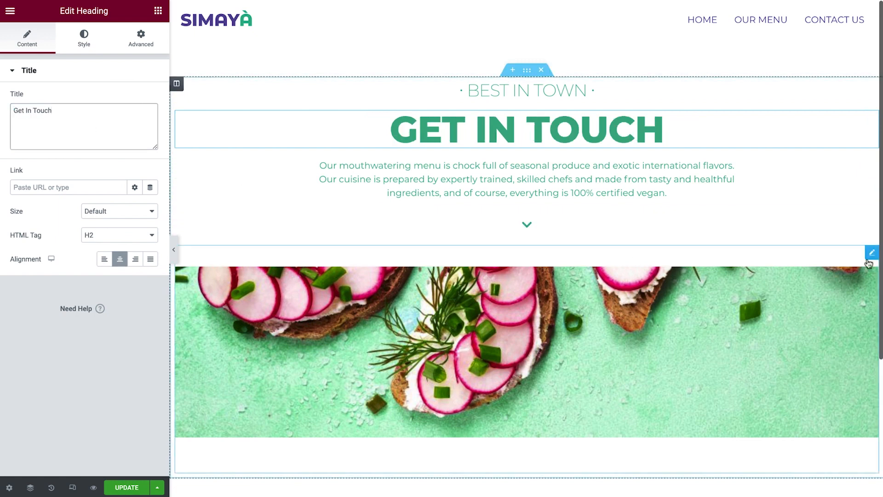
# Set the spacer's background image to the rest-staff-1024x702 restaurant photo.
pyautogui.click(868, 263)
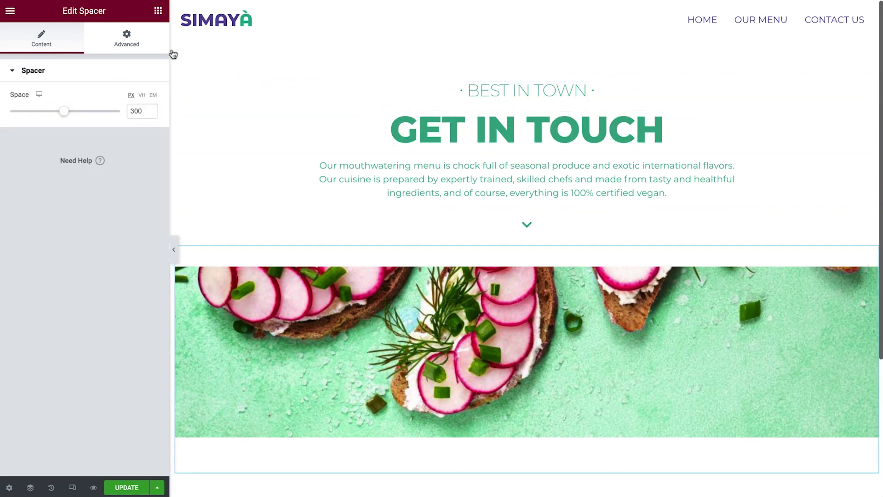
pyautogui.click(155, 48)
pyautogui.click(119, 305)
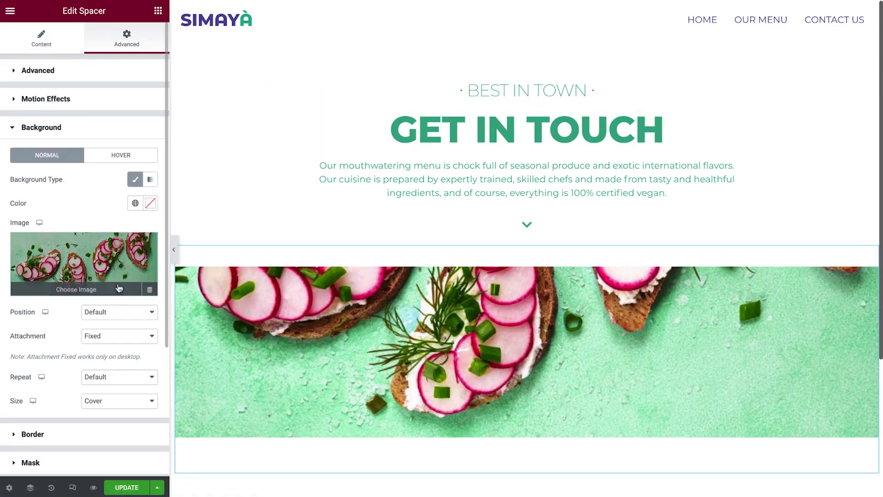
pyautogui.click(118, 269)
pyautogui.click(311, 251)
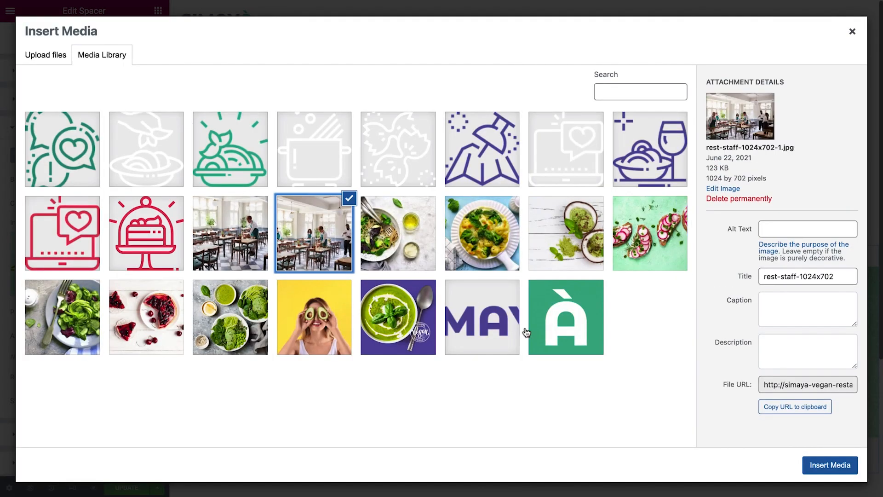
pyautogui.click(811, 465)
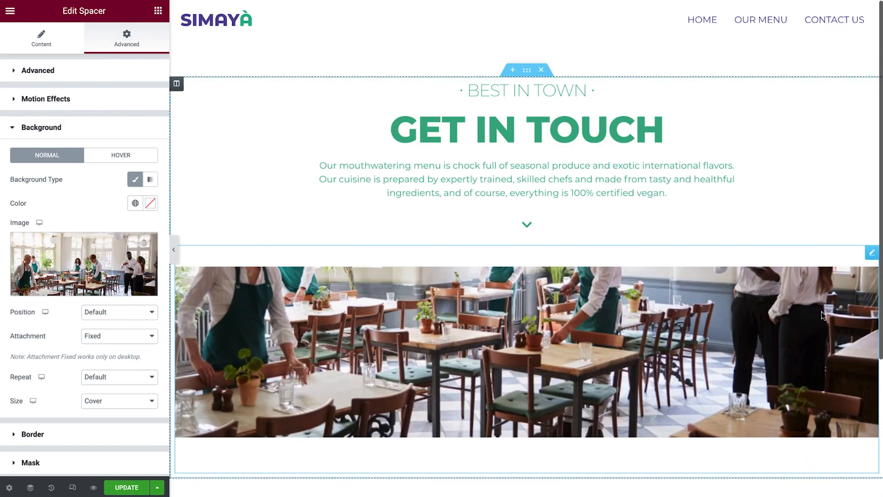
# Delete the description text widget and the down-arrow icon widget.
pyautogui.rightClick(863, 178)
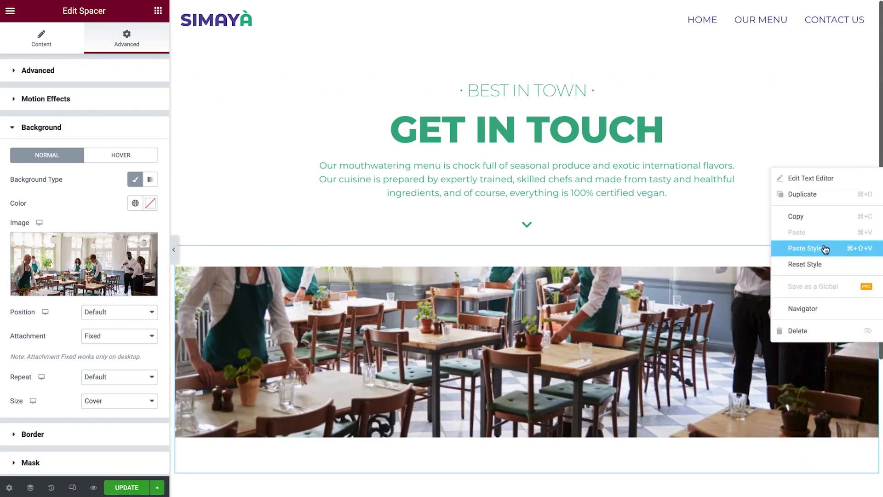
pyautogui.click(827, 331)
pyautogui.rightClick(869, 166)
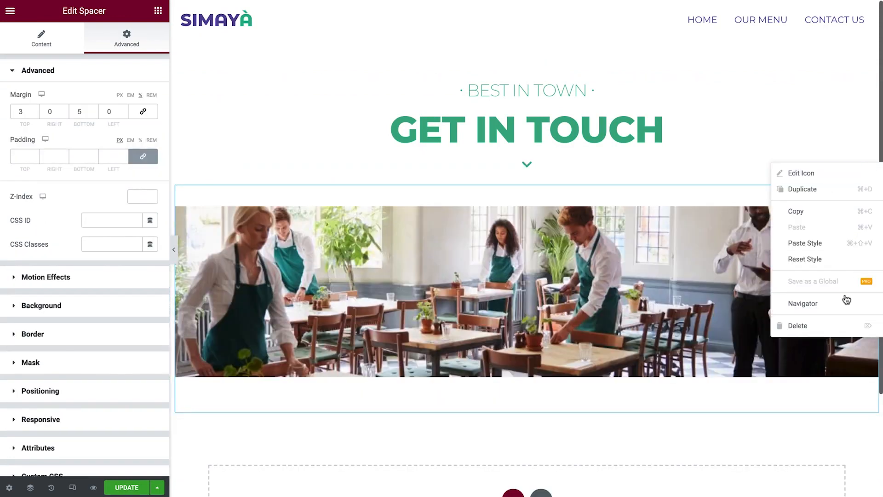
pyautogui.click(847, 325)
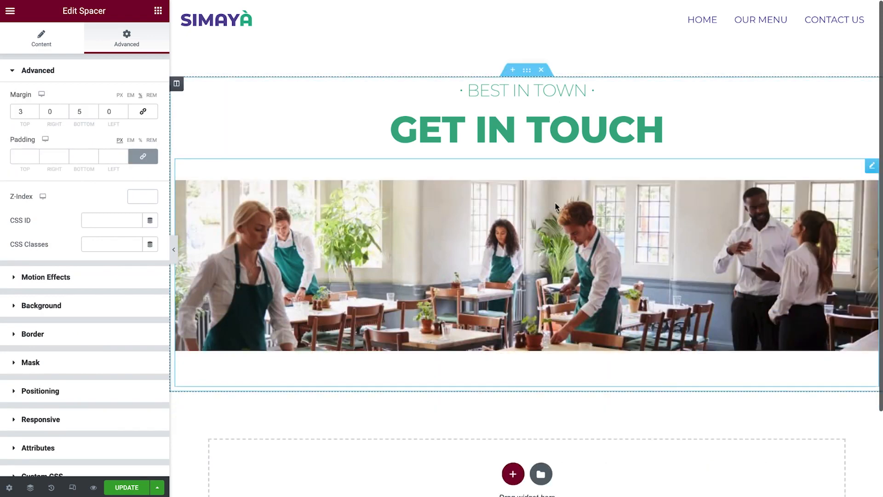
# Add an inner section below the image and give it a third column.
pyautogui.click(158, 11)
pyautogui.moveTo(59, 111); pyautogui.dragTo(273, 324)
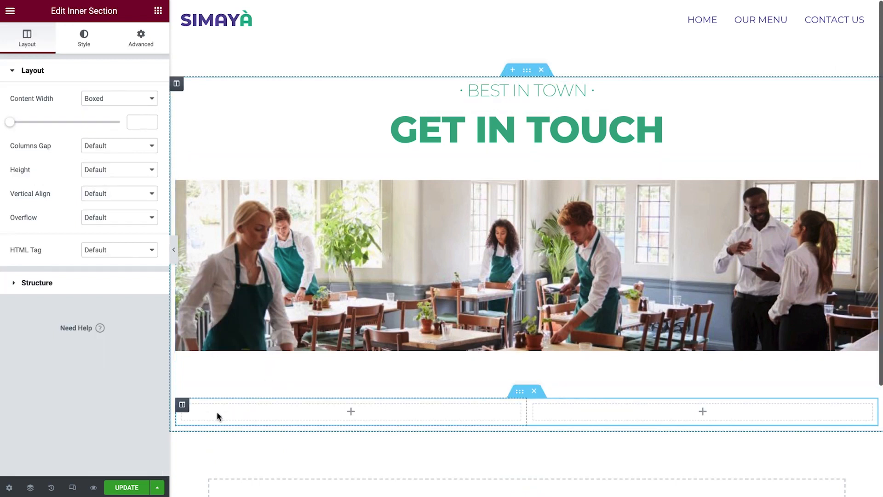
pyautogui.rightClick(190, 410)
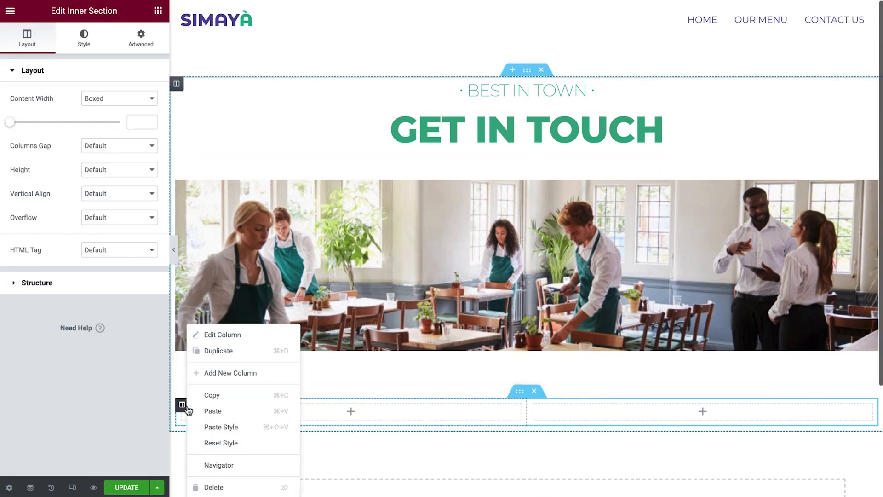
pyautogui.click(227, 374)
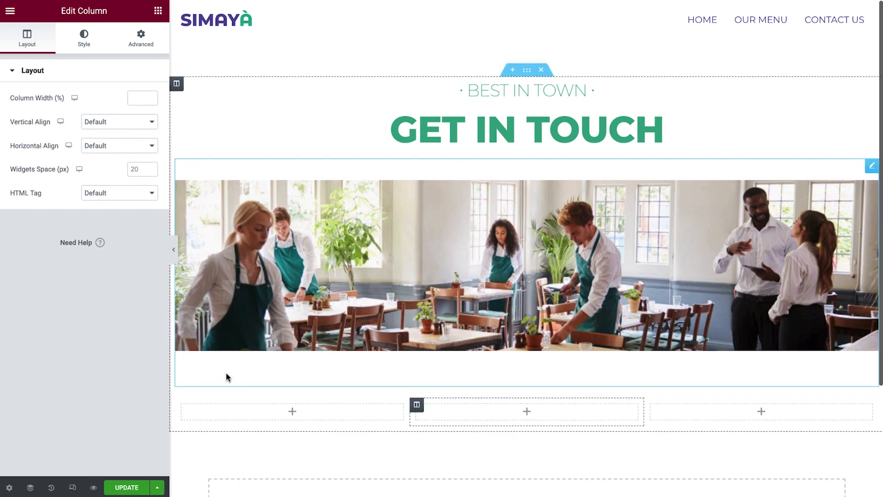
# Place an Image Box widget into the first column of the new inner section.
pyautogui.scroll(-3, 226, 372)
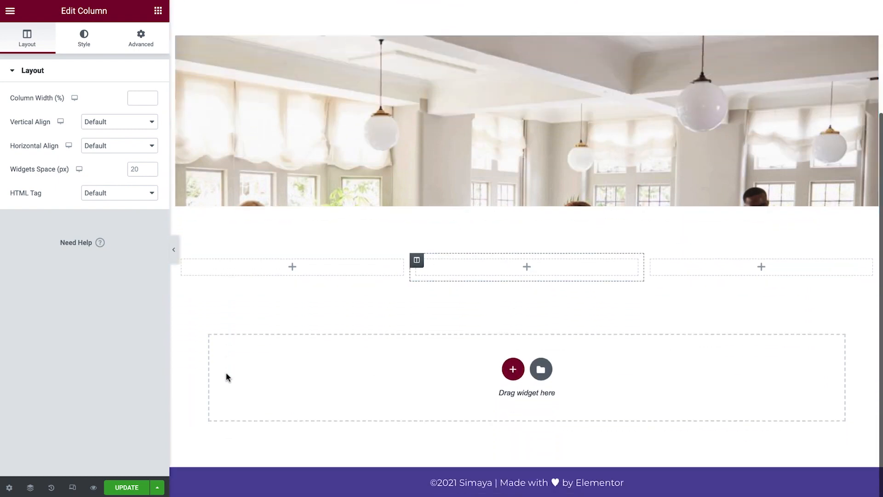
pyautogui.click(158, 12)
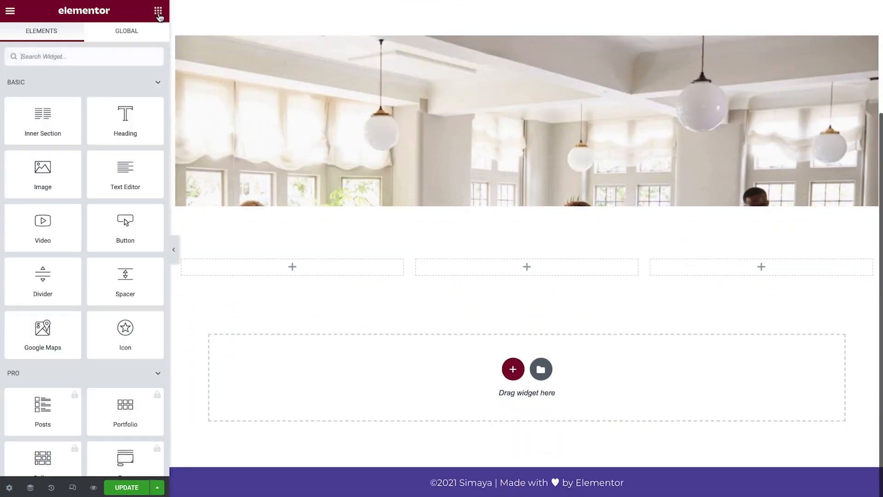
pyautogui.write('image box')
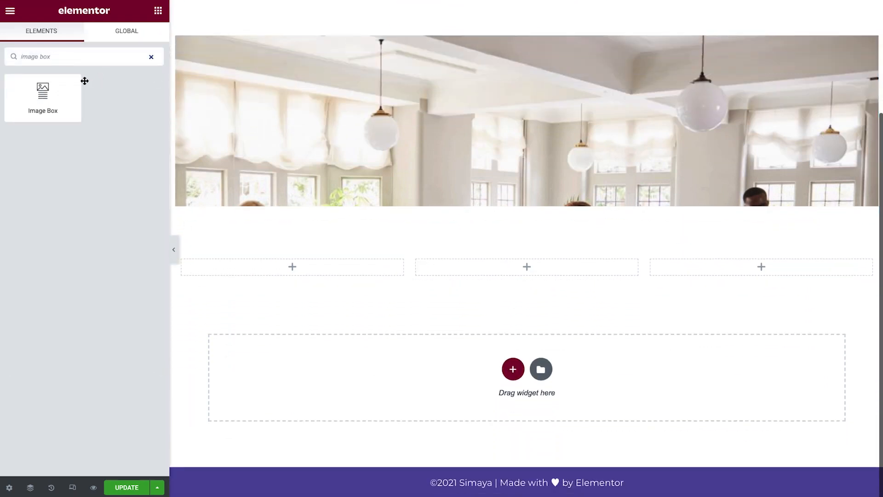
pyautogui.moveTo(70, 95); pyautogui.dragTo(266, 267)
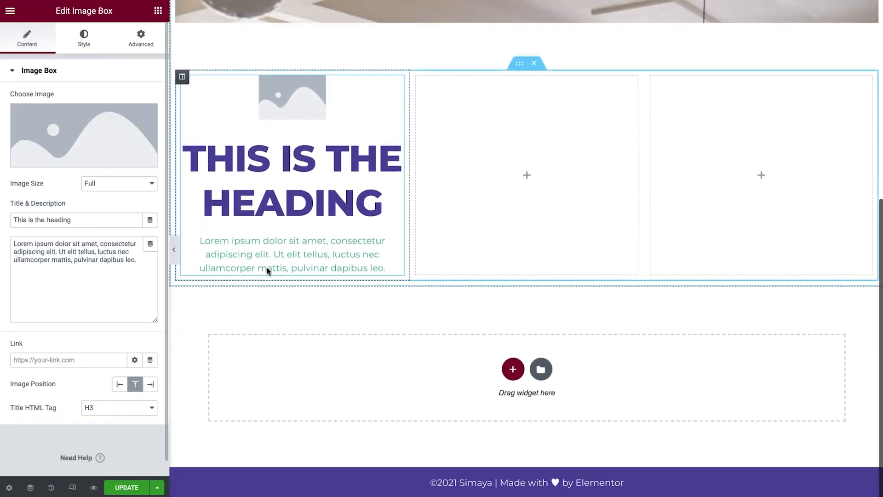
# Set the image box's image to icon-chat-bubbles.
pyautogui.click(130, 148)
pyautogui.click(85, 144)
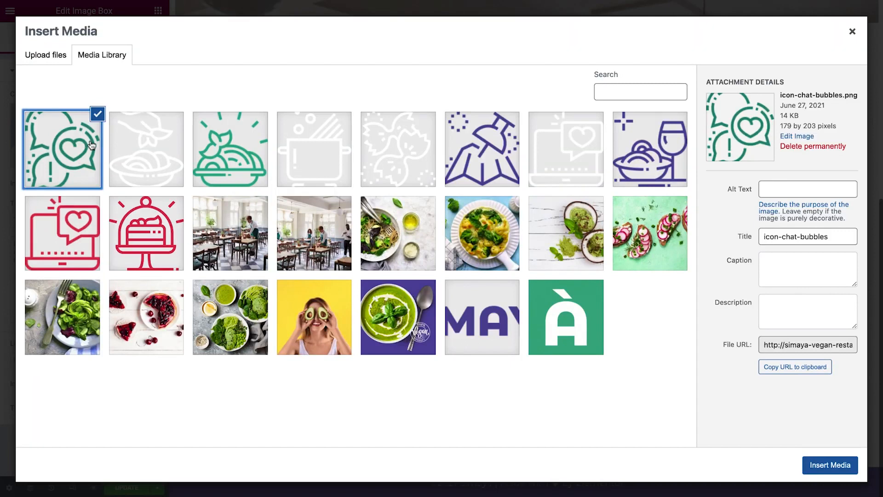
pyautogui.click(799, 465)
# Set the image box's title to Phone and its description to the restaurant's phone number.
pyautogui.click(101, 221)
pyautogui.hotkey('ctrl', 'a')
pyautogui.write('Phone')
pyautogui.click(141, 263)
pyautogui.hotkey('ctrl', 'a')
pyautogui.write('+ 01 234 567 89')
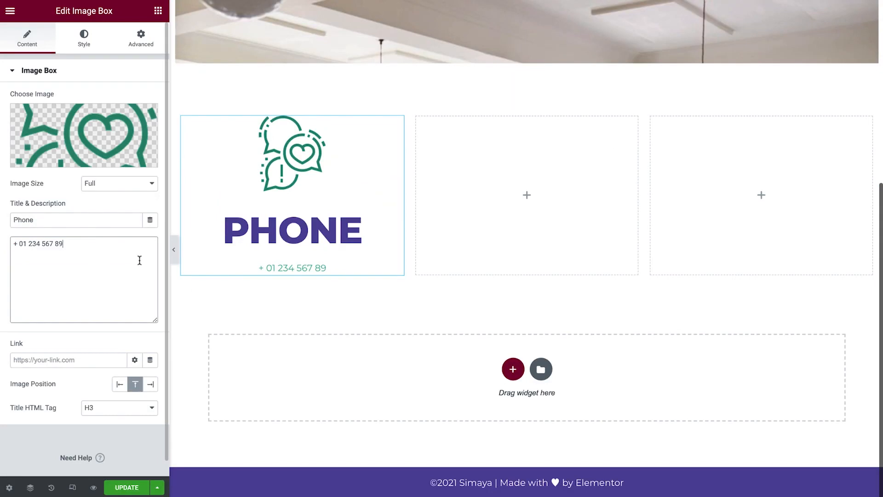
# Set the image box's image width to 20%.
pyautogui.click(85, 45)
pyautogui.doubleClick(139, 146)
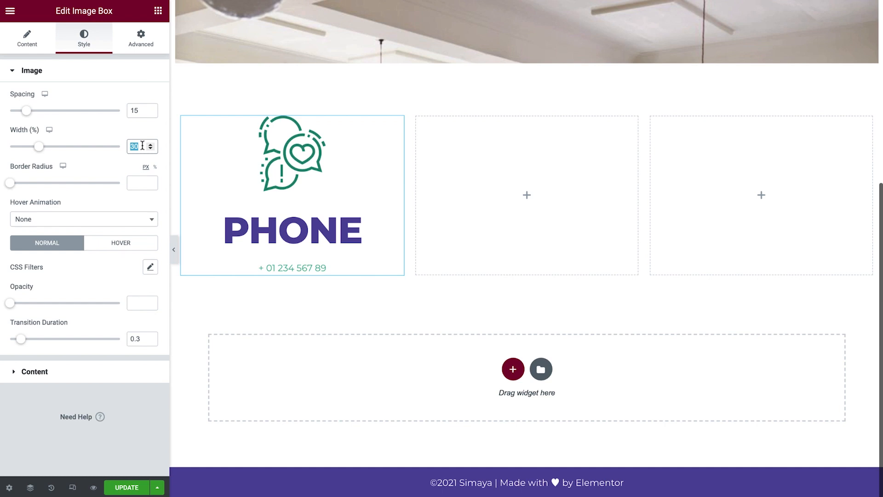
pyautogui.write('20')
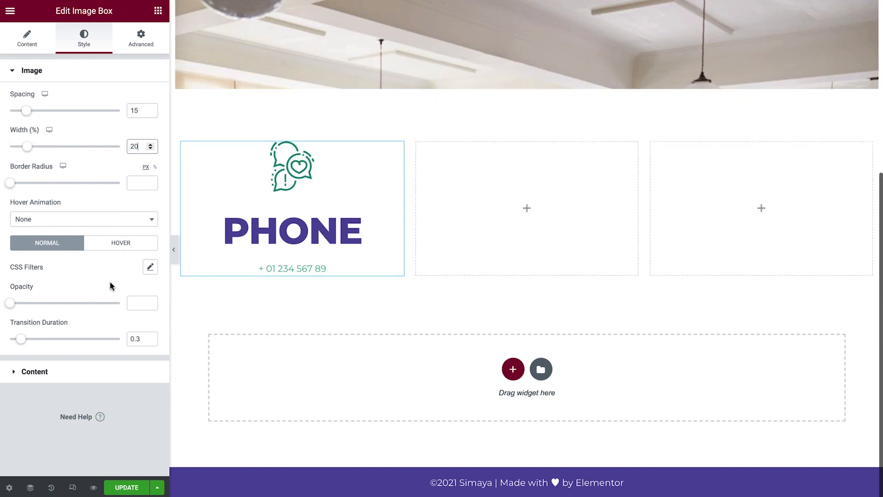
# Set the image box title colour to the Basil global colour and apply a global font to its typography.
pyautogui.click(98, 372)
pyautogui.click(135, 235)
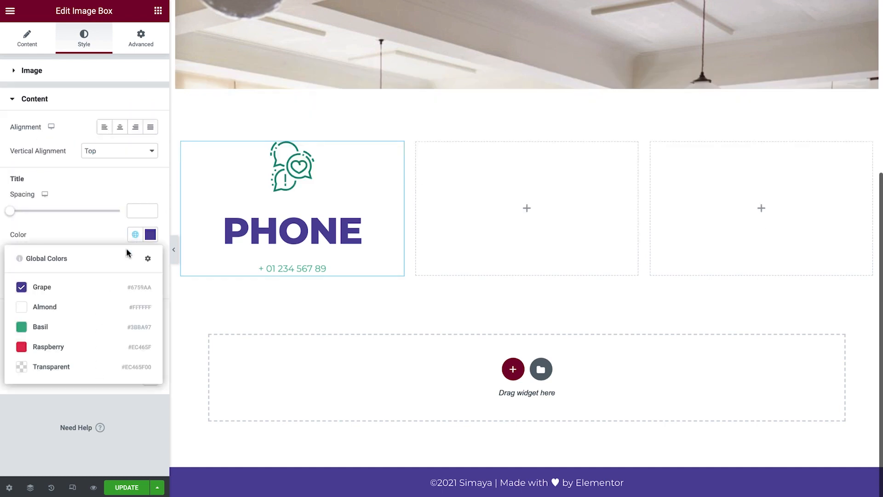
pyautogui.click(107, 327)
pyautogui.click(135, 258)
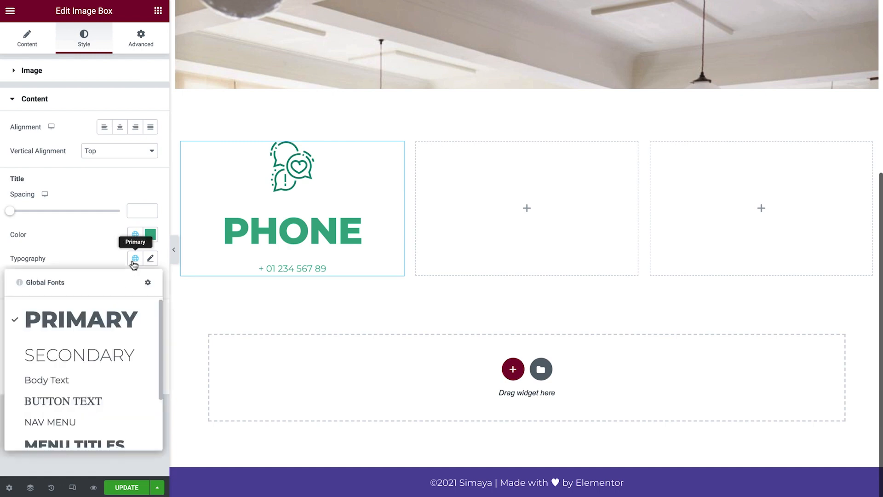
pyautogui.click(109, 405)
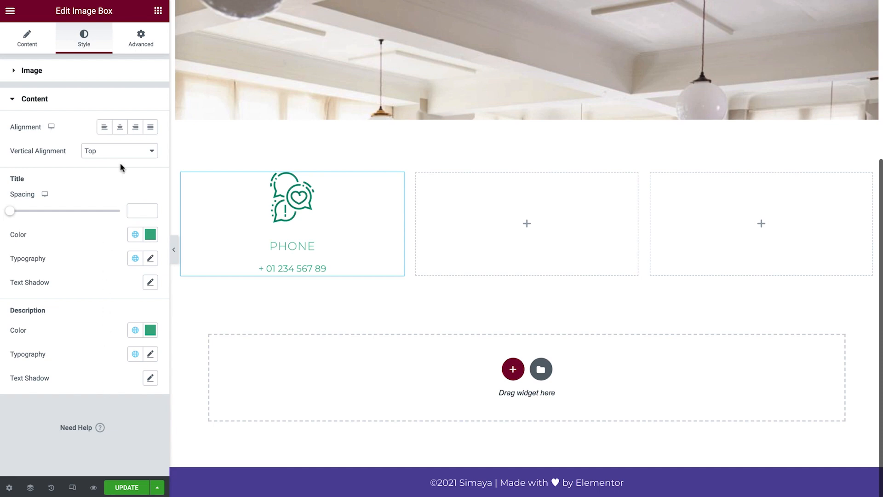
# Unlink the image box padding and set it to 10 top, 20 right, 10 bottom, 20 left.
pyautogui.click(142, 48)
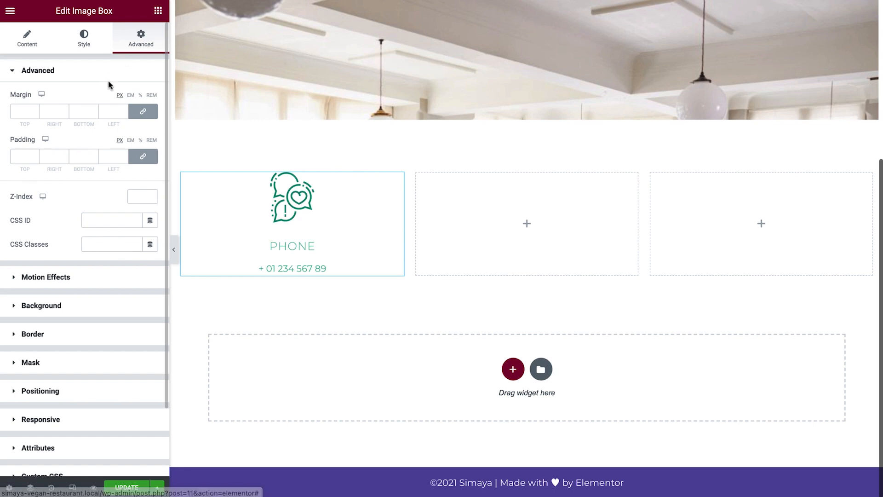
pyautogui.click(143, 157)
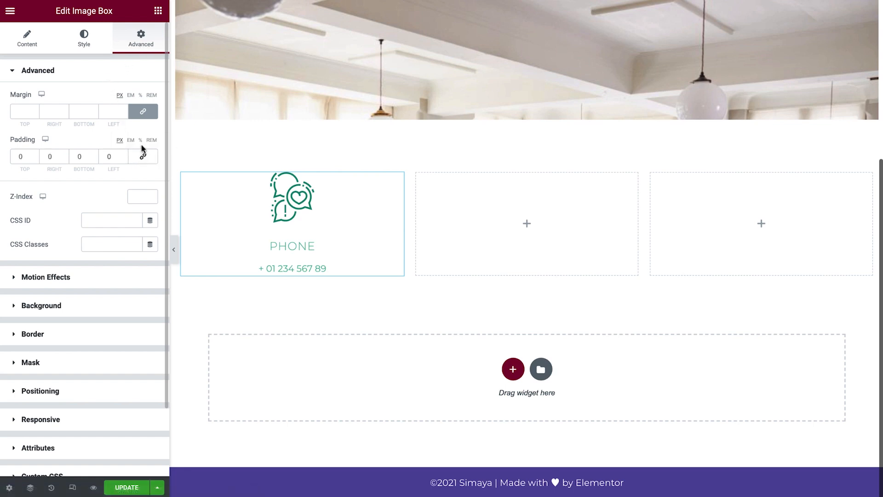
pyautogui.click(141, 141)
pyautogui.click(32, 156)
pyautogui.write('10')
pyautogui.press('Tab')
pyautogui.write('20')
pyautogui.press('Tab')
pyautogui.write('10')
pyautogui.press('Tab')
pyautogui.write('20')
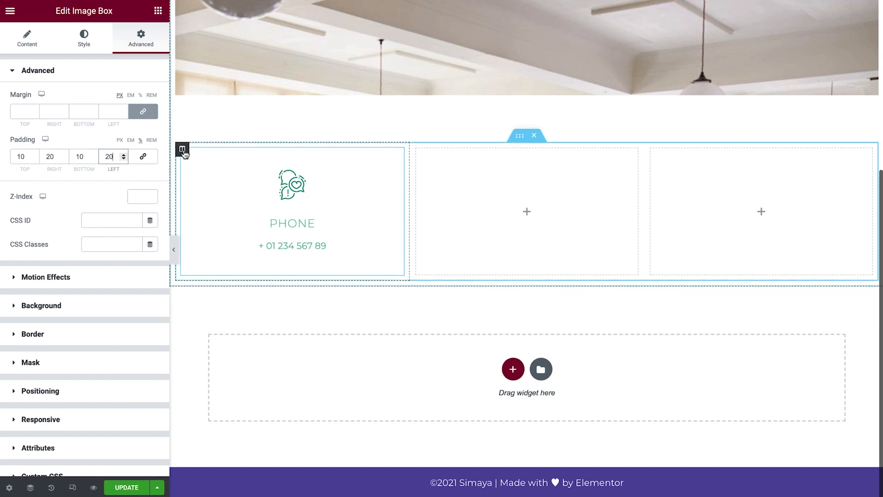
# Duplicate the phone column twice.
pyautogui.rightClick(182, 150)
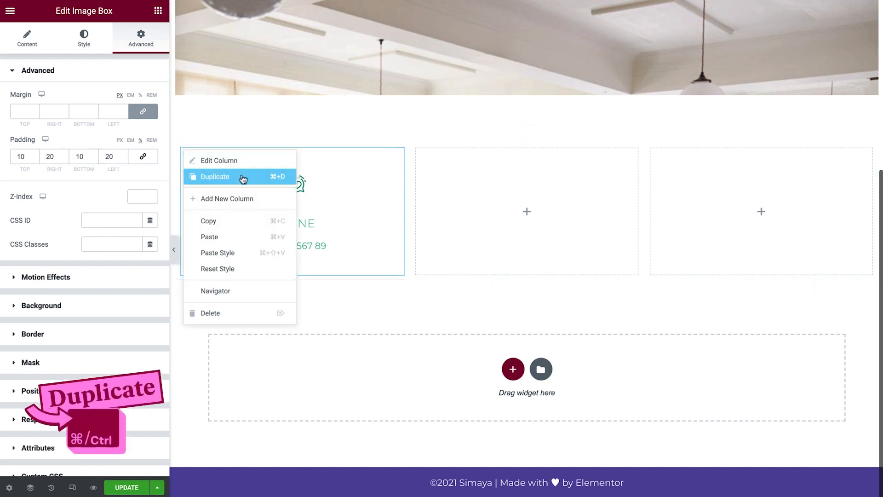
pyautogui.click(239, 178)
pyautogui.rightClick(358, 171)
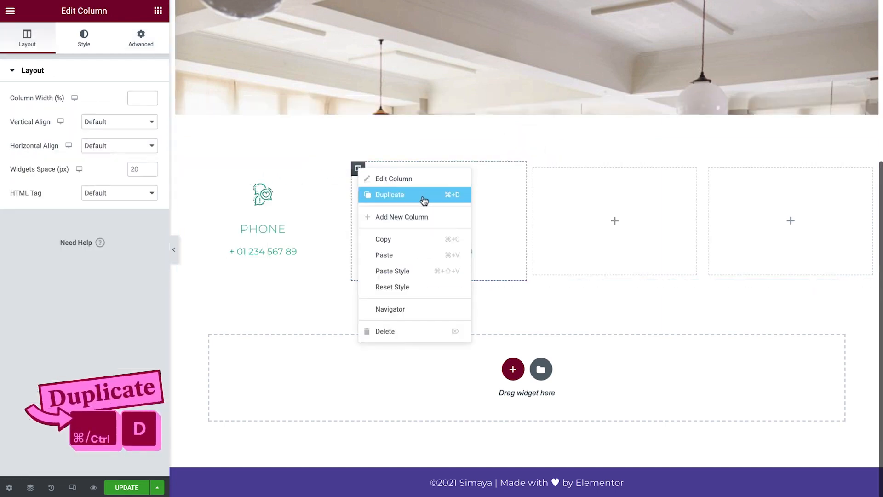
pyautogui.click(422, 198)
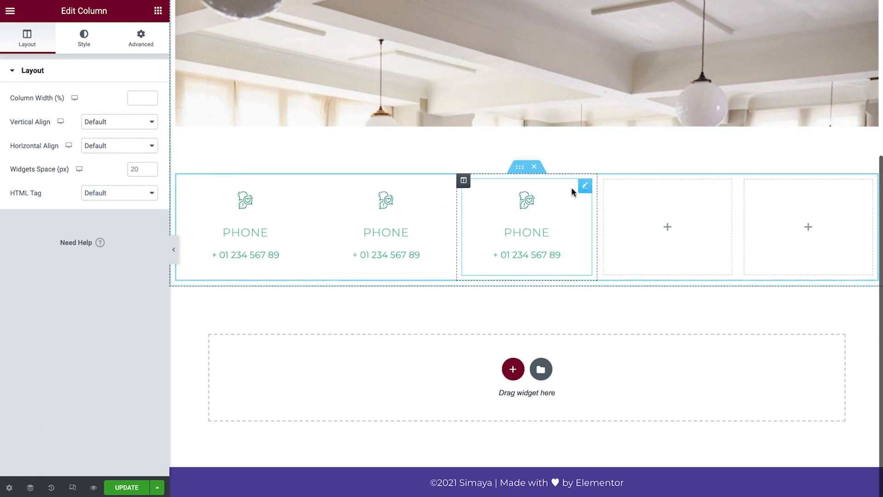
# Delete the two empty columns from the inner section.
pyautogui.rightClick(606, 180)
pyautogui.click(667, 345)
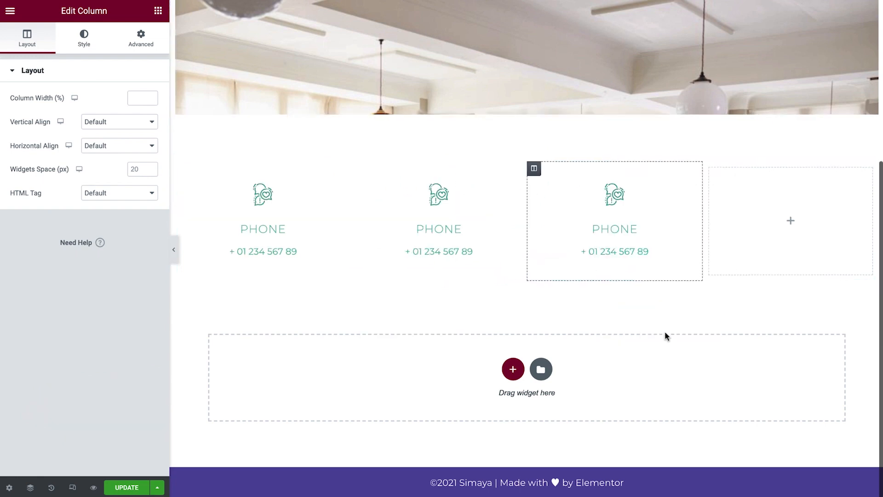
pyautogui.rightClick(711, 170)
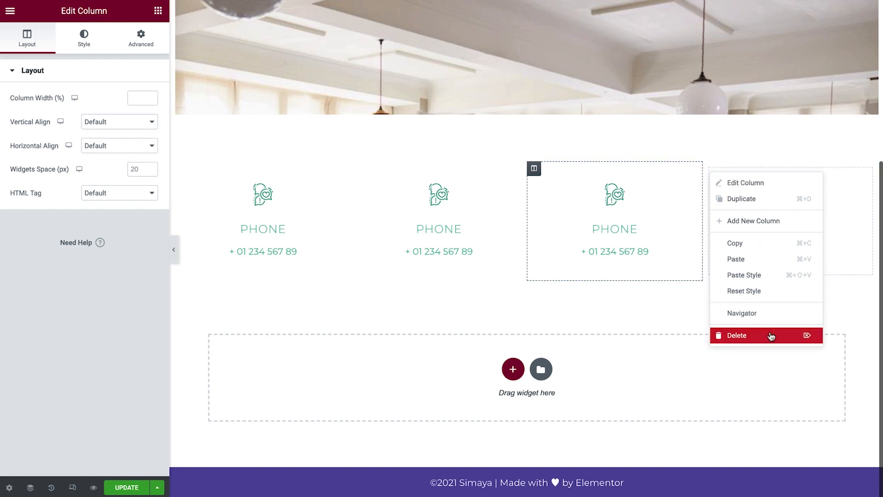
pyautogui.click(770, 335)
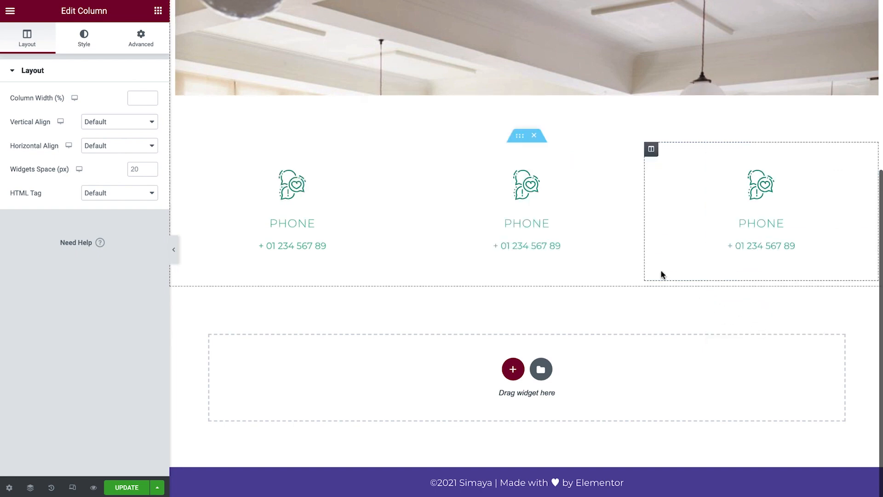
# Change the middle image box's image to the red laptop chat icon.
pyautogui.click(520, 199)
pyautogui.click(118, 141)
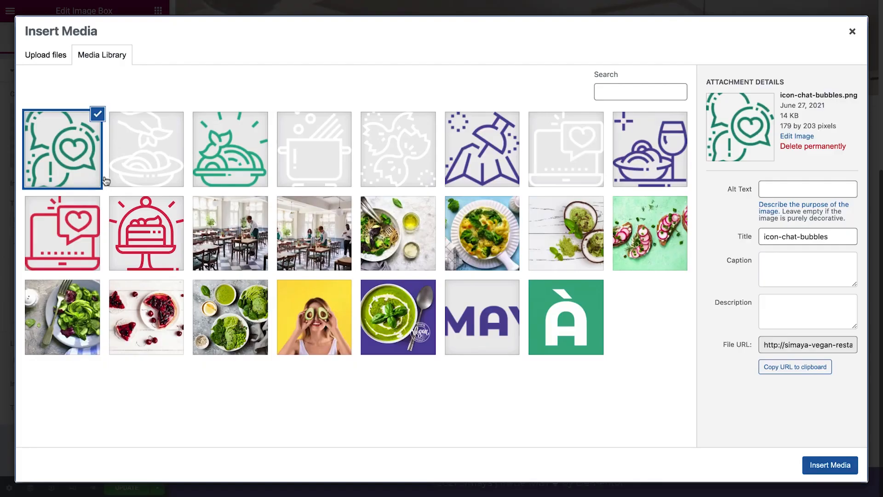
pyautogui.click(82, 233)
pyautogui.click(813, 465)
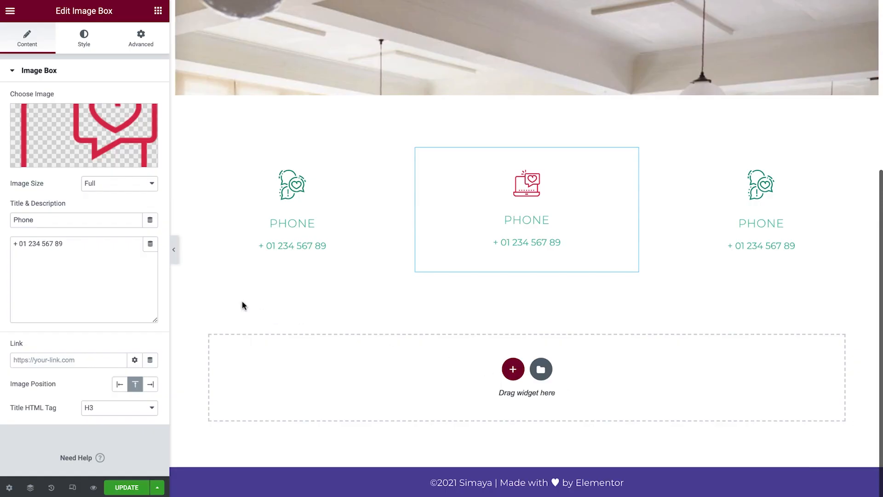
# Set the middle image box title to E-Mail and its description to the restaurant's e-mail address.
pyautogui.doubleClick(35, 220)
pyautogui.write('E-Mail')
pyautogui.press('Tab')
pyautogui.press('super+a')
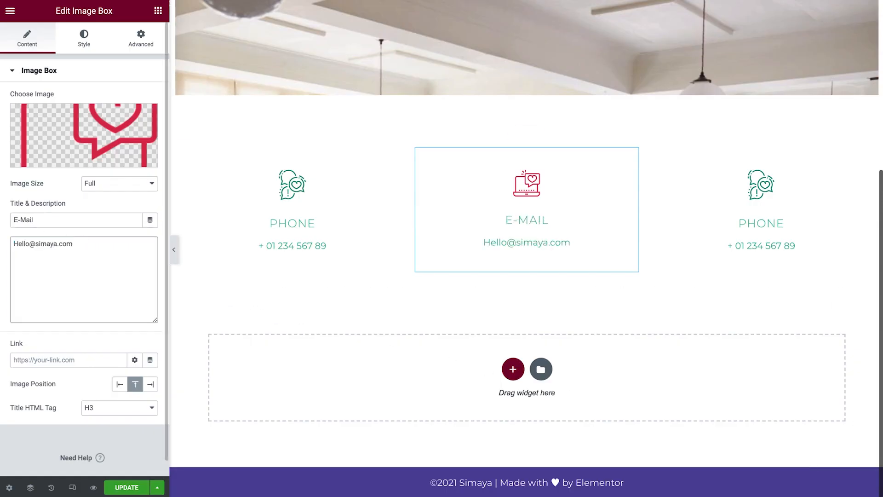
# Set the e-mail image box's title and description colours to the Raspberry global colour.
pyautogui.click(84, 39)
pyautogui.click(94, 343)
pyautogui.click(135, 234)
pyautogui.click(102, 347)
pyautogui.click(136, 331)
pyautogui.click(103, 443)
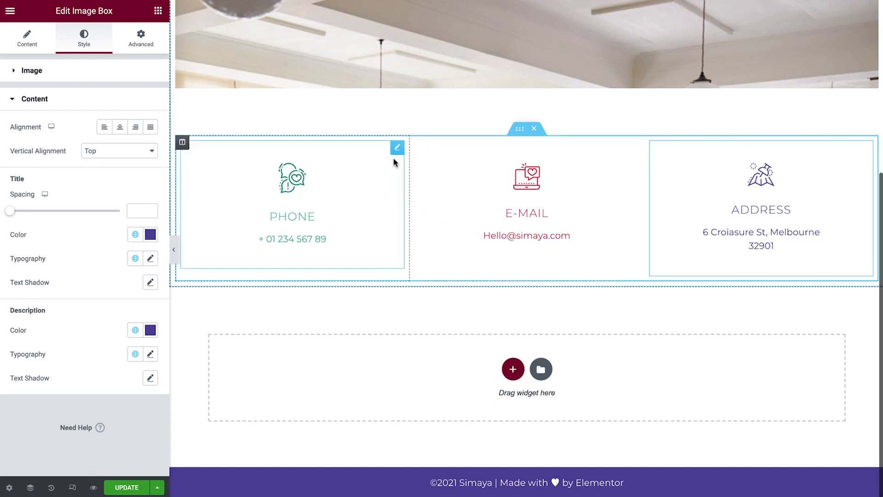
# Duplicate the phone image box and move the copy into the section above the contact row.
pyautogui.rightClick(399, 152)
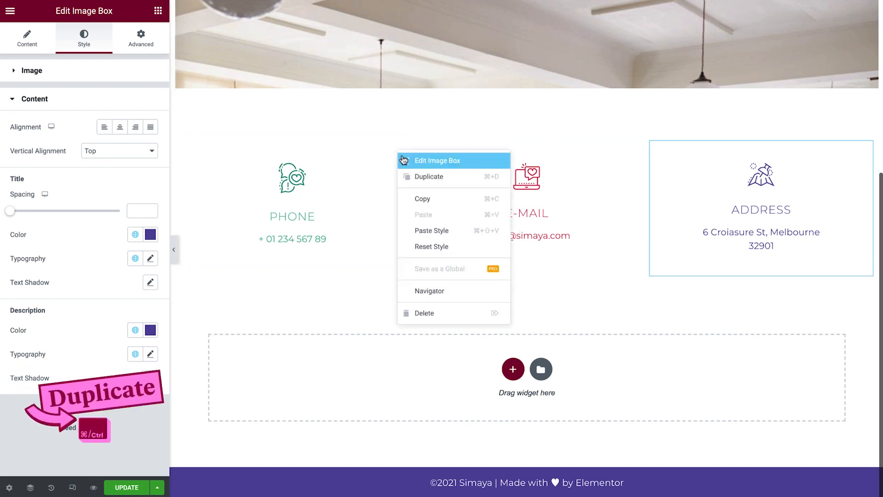
pyautogui.click(468, 179)
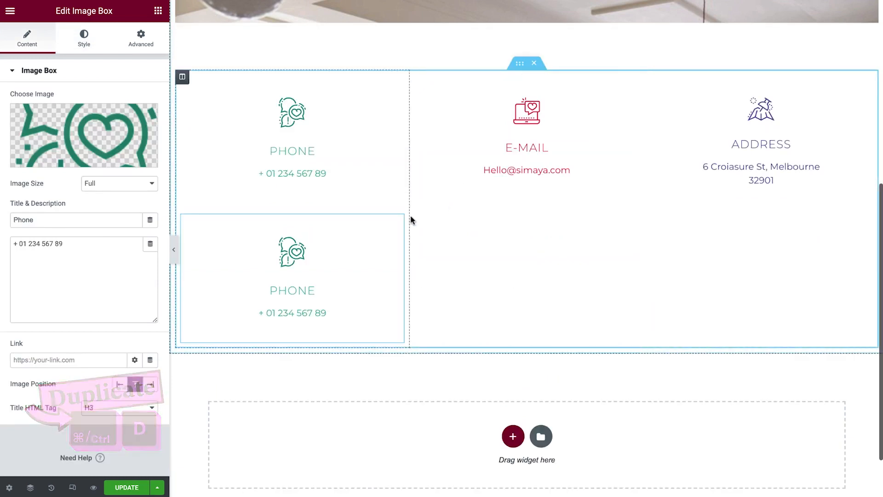
pyautogui.moveTo(395, 224); pyautogui.dragTo(492, 106)
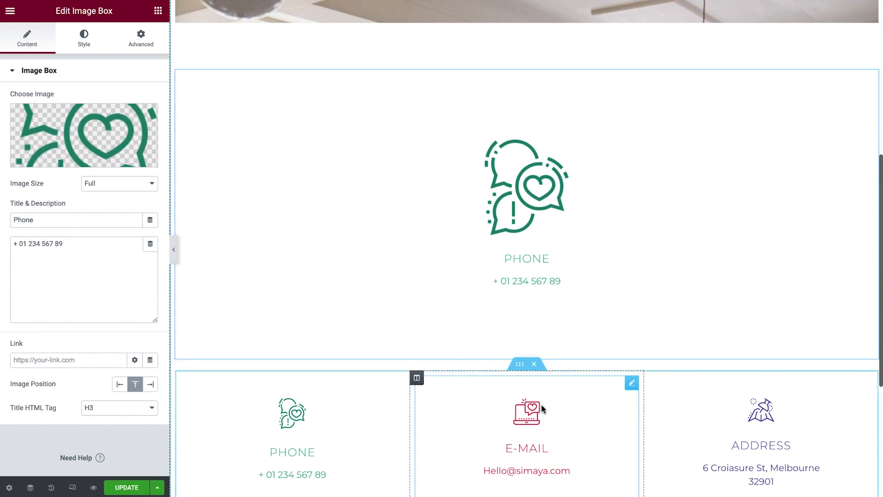
# Move the e-mail image box out of the contact row below the duplicated phone box.
pyautogui.moveTo(632, 389); pyautogui.dragTo(628, 348)
pyautogui.scroll(-2, 628, 347)
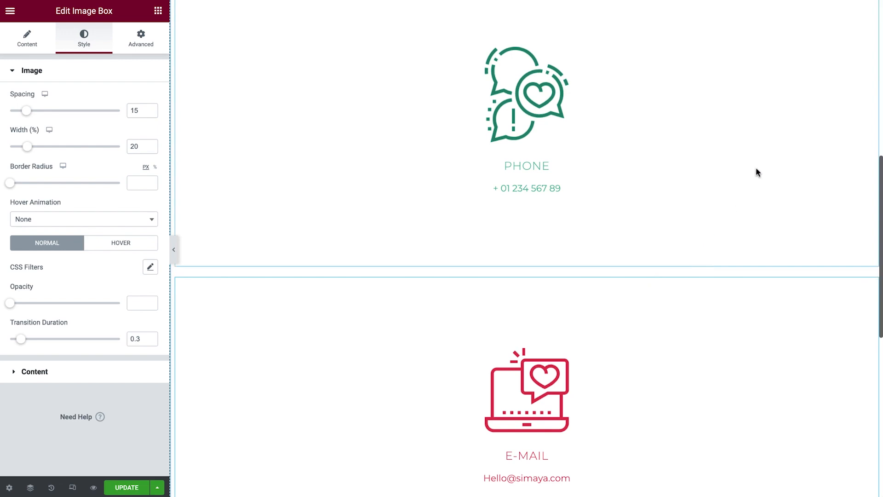
# Try the duplicated phone box's positioning width as Full Width (100%) and then Inline (auto).
pyautogui.click(776, 149)
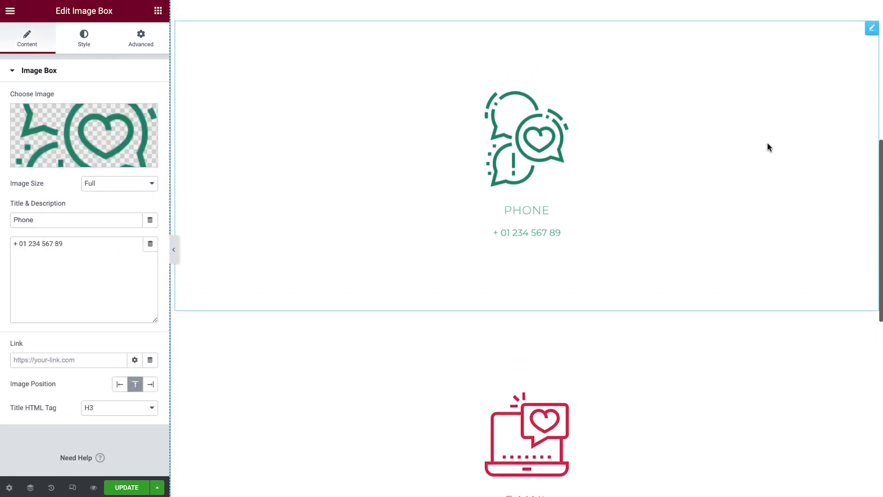
pyautogui.click(141, 41)
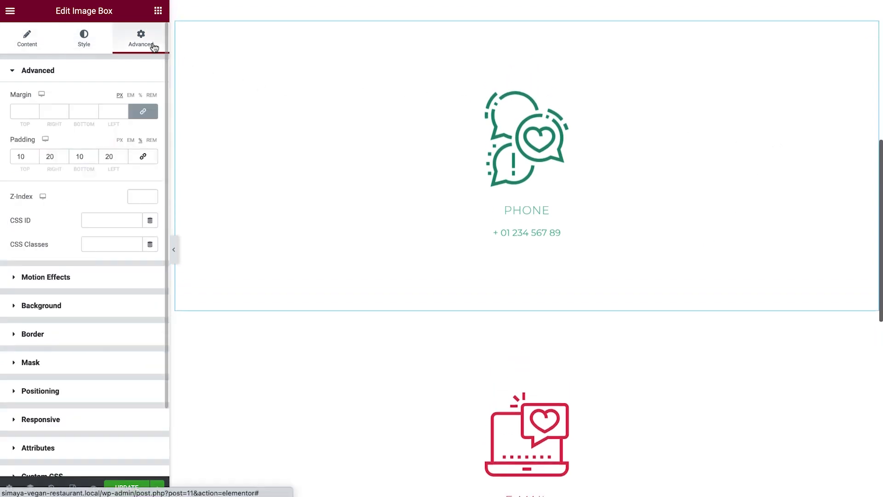
pyautogui.click(100, 393)
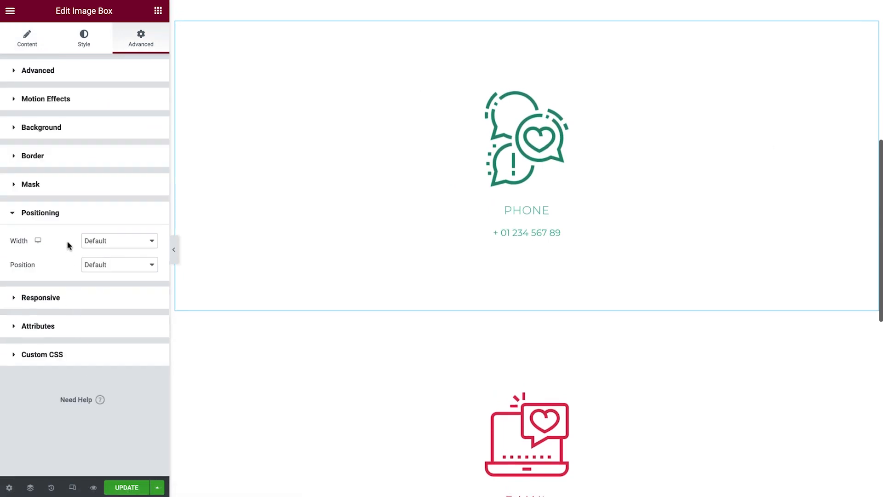
pyautogui.click(132, 243)
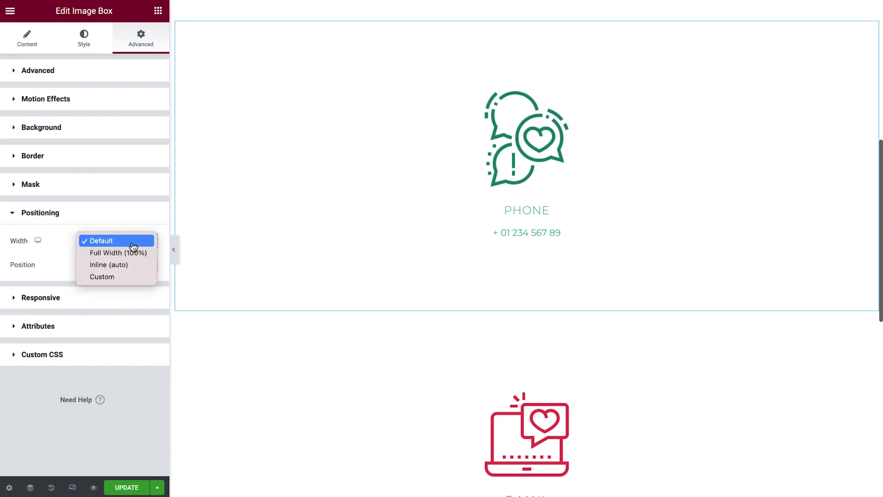
pyautogui.click(136, 252)
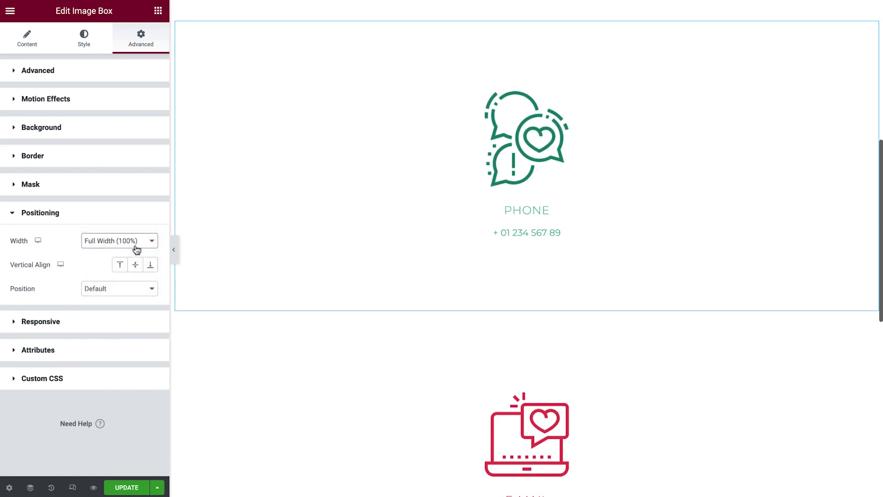
pyautogui.click(136, 247)
pyautogui.click(136, 254)
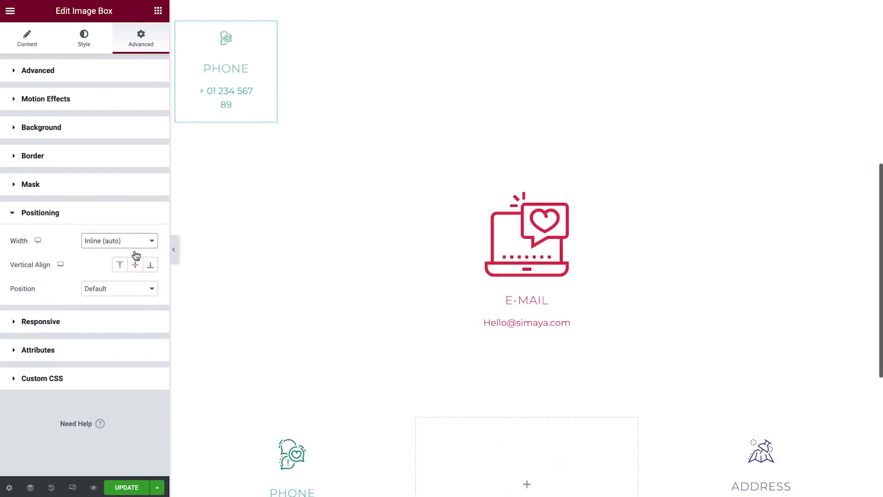
# Set the duplicated phone box's positioning width to Custom at 50%.
pyautogui.click(138, 246)
pyautogui.click(140, 253)
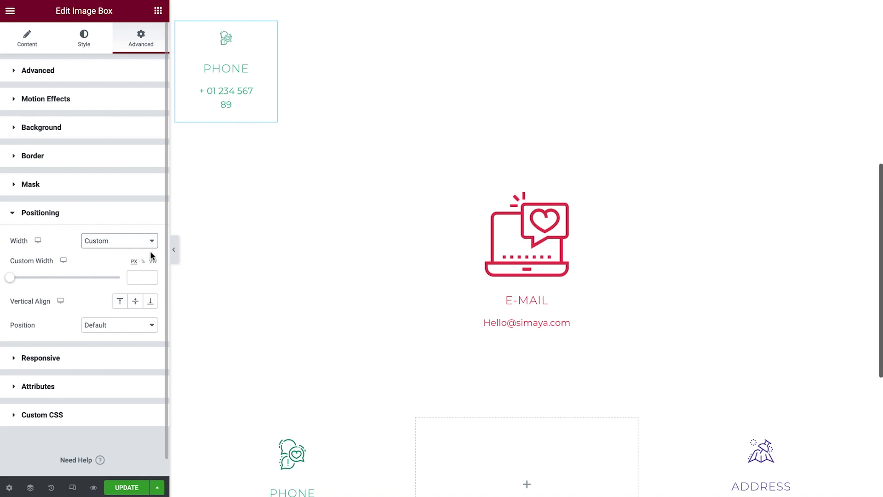
pyautogui.scroll(-2, 248, 259)
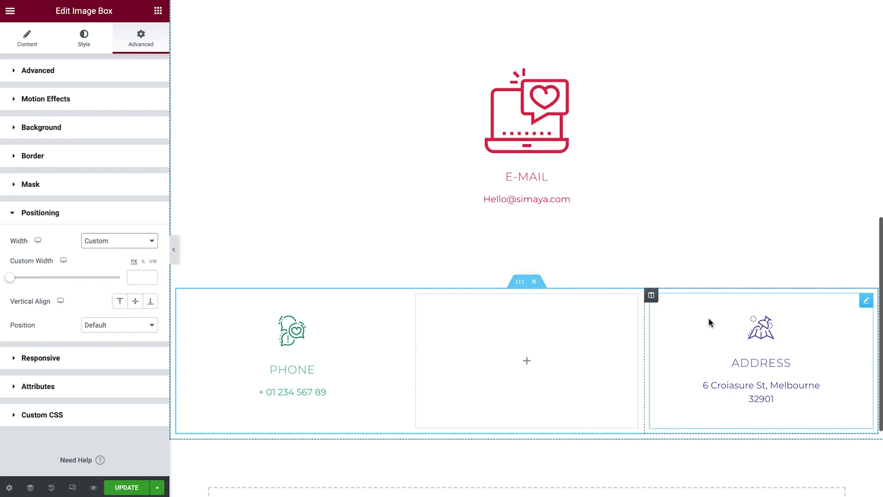
pyautogui.scroll(4, 709, 319)
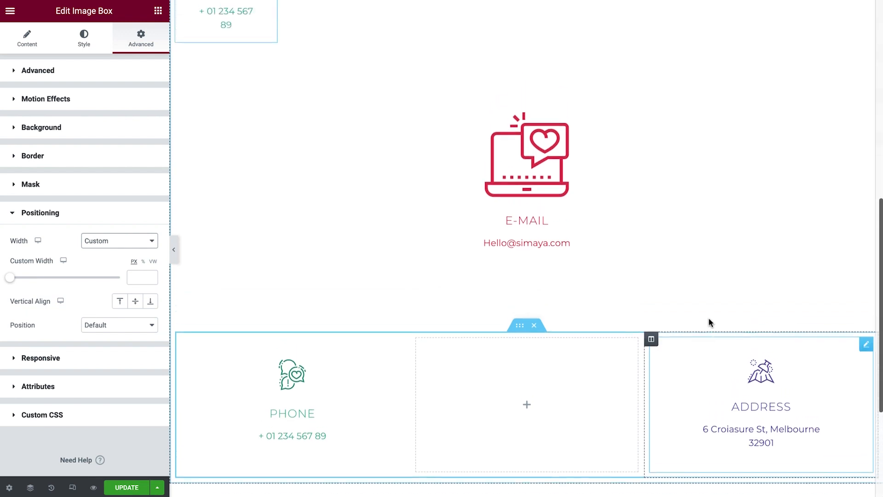
pyautogui.click(143, 262)
pyautogui.click(141, 277)
pyautogui.write('100')
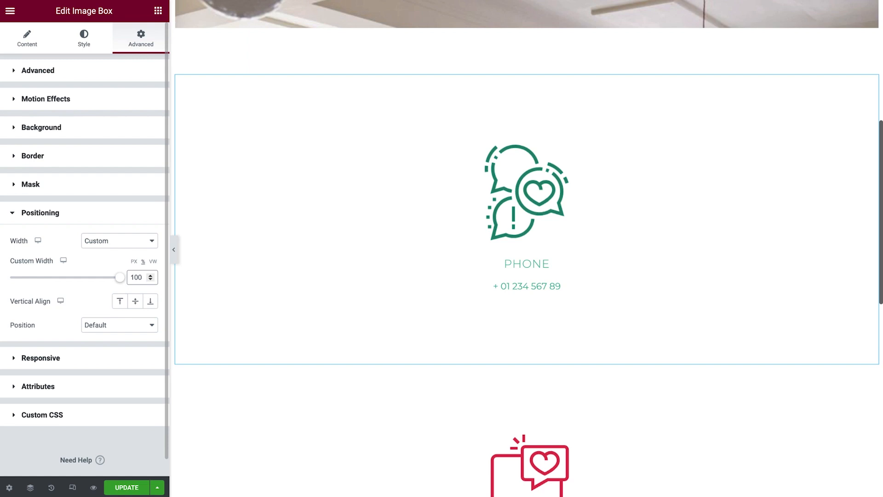
pyautogui.hotkey('ctrl', 'a')
pyautogui.write('50')
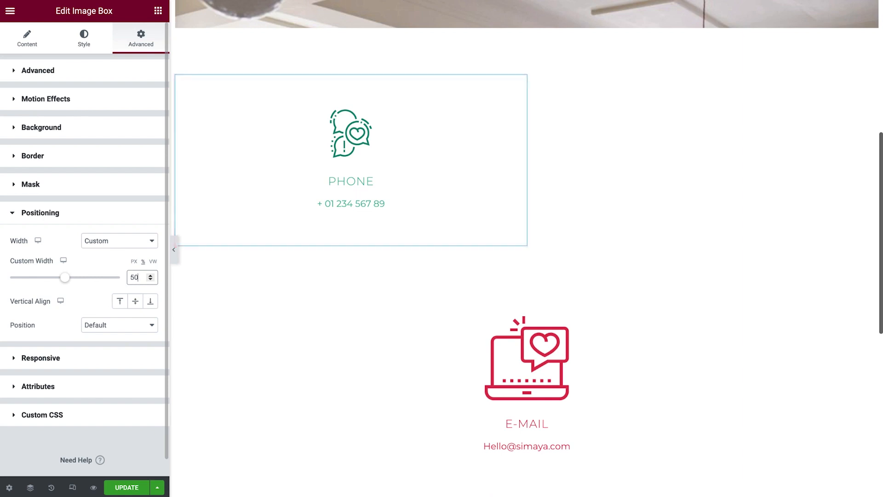
# Set the e-mail image box's positioning width to Custom.
pyautogui.click(336, 343)
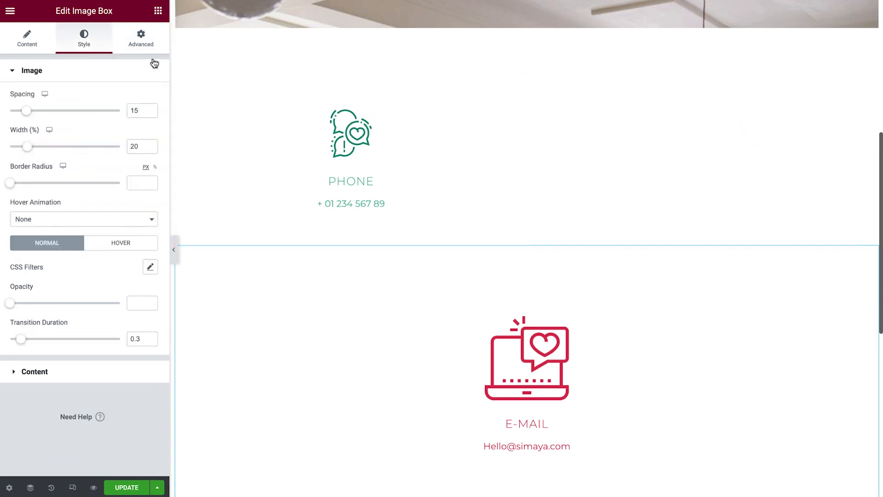
pyautogui.click(140, 37)
pyautogui.click(118, 391)
pyautogui.click(136, 243)
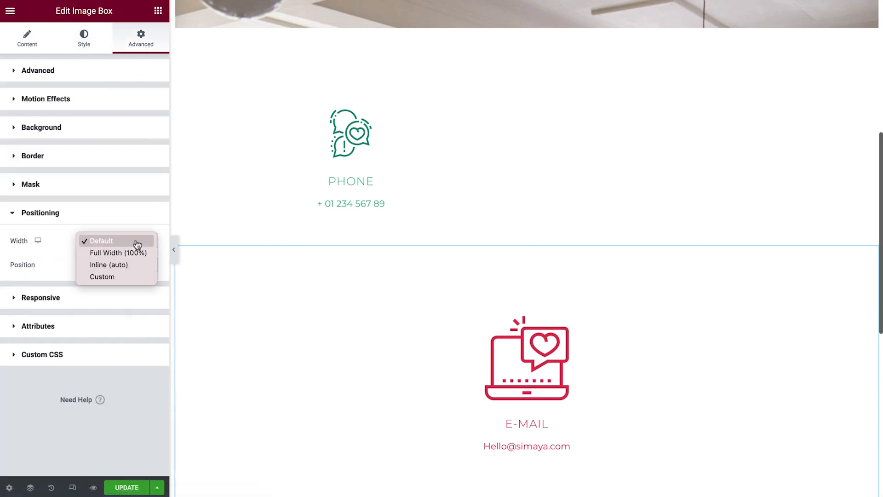
pyautogui.click(136, 277)
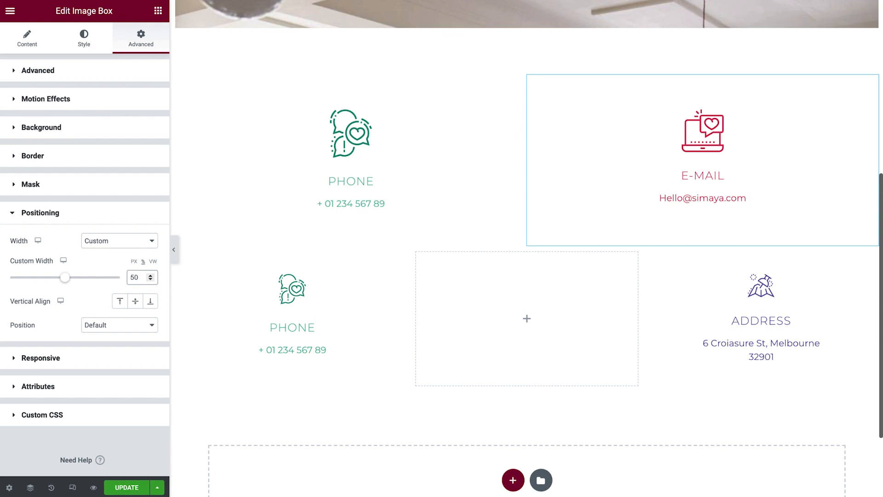
# Set the top phone image box's custom width to 33.3%.
pyautogui.click(346, 182)
pyautogui.click(142, 388)
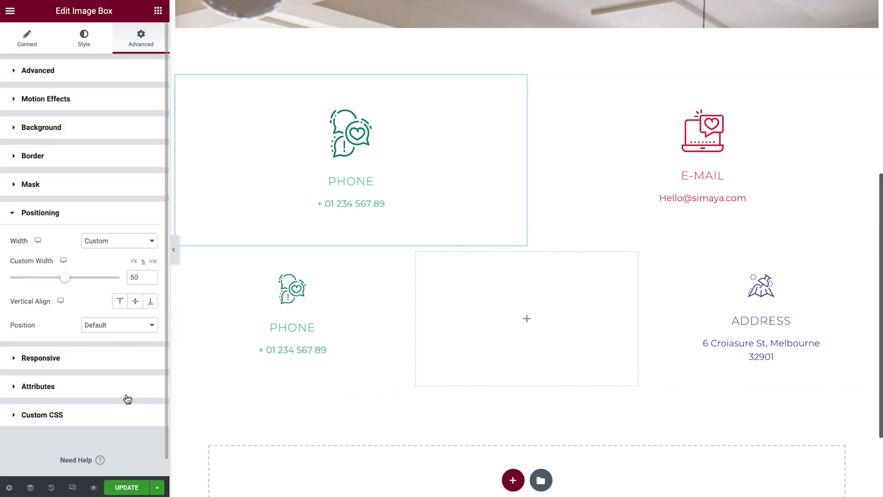
pyautogui.doubleClick(138, 277)
pyautogui.write('33.3')
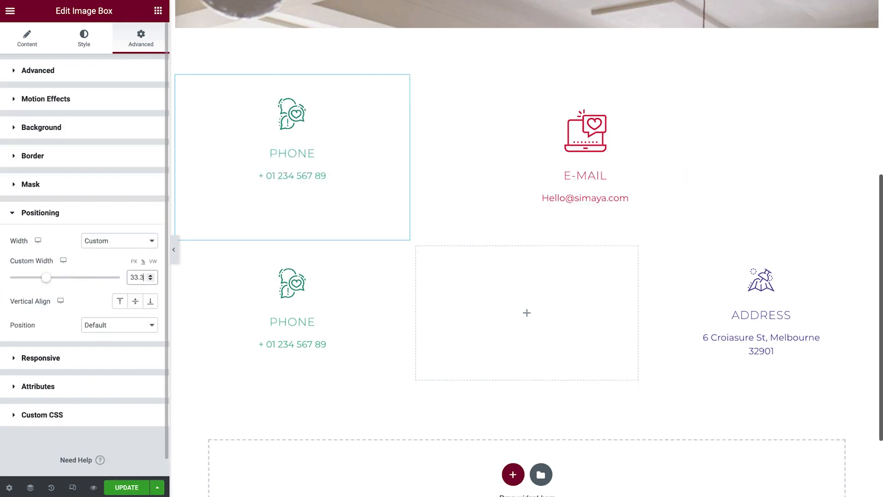
# Set the e-mail image box's custom width to 33.3%.
pyautogui.click(489, 169)
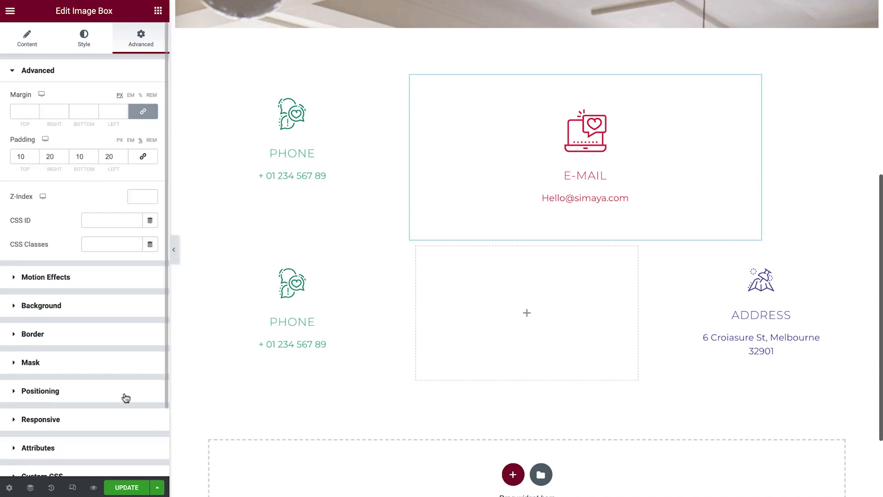
pyautogui.click(125, 394)
pyautogui.doubleClick(138, 277)
pyautogui.write('33.3')
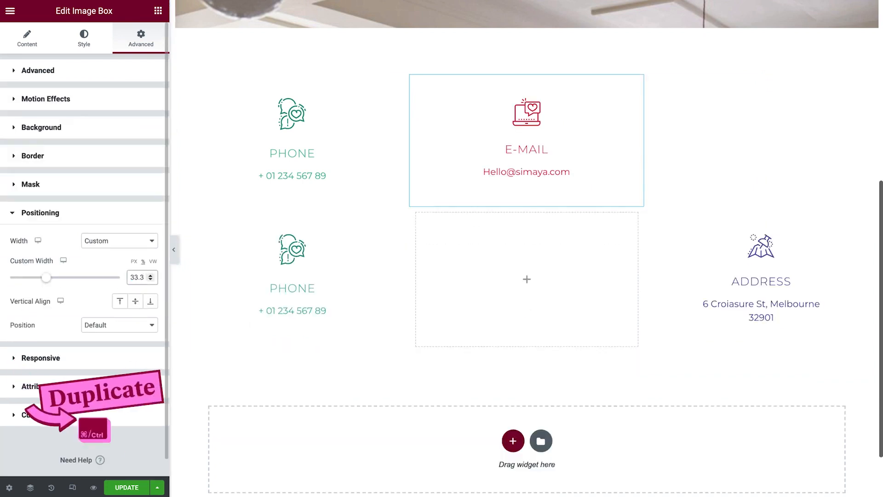
# Duplicate the address image box and move the copy up beside the e-mail box.
pyautogui.rightClick(699, 269)
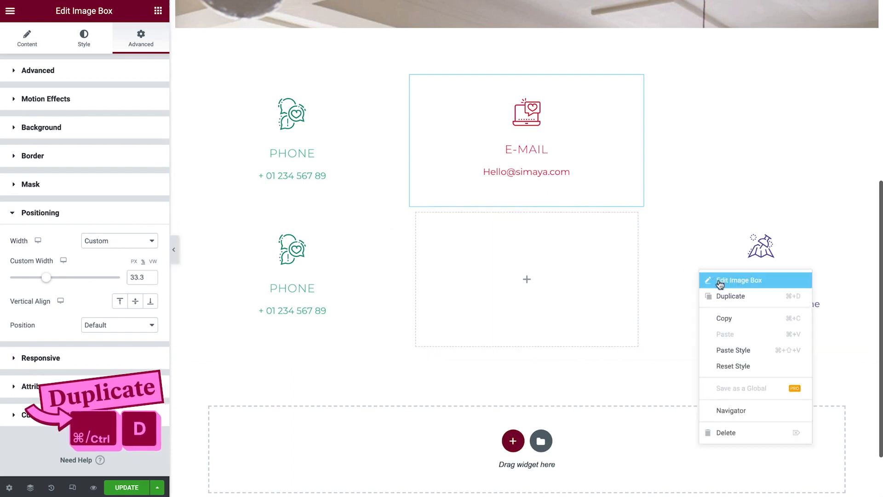
pyautogui.click(760, 295)
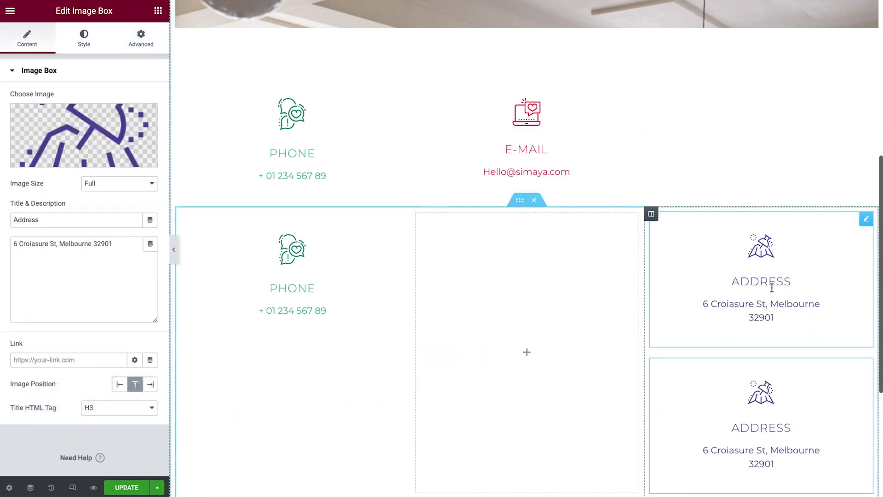
pyautogui.moveTo(866, 219); pyautogui.dragTo(770, 181)
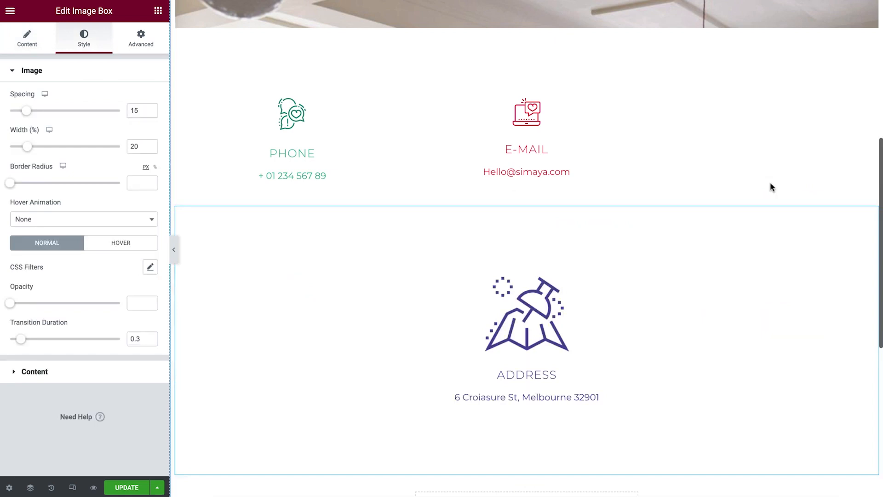
# Set the copied address box's positioning width to Custom at 33.3%.
pyautogui.click(139, 46)
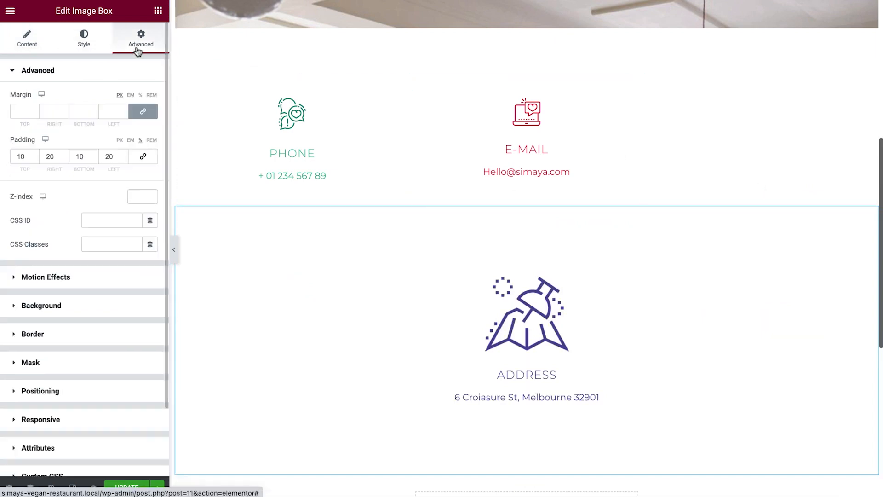
pyautogui.click(101, 390)
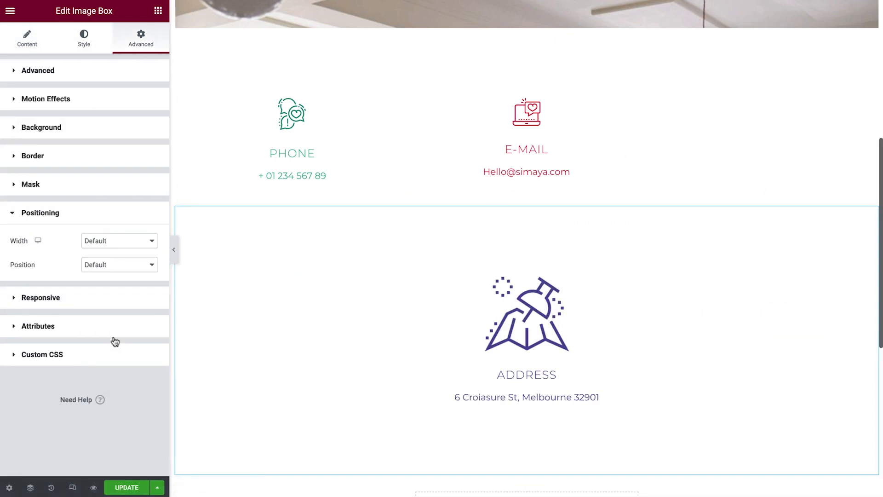
pyautogui.click(132, 243)
pyautogui.click(132, 278)
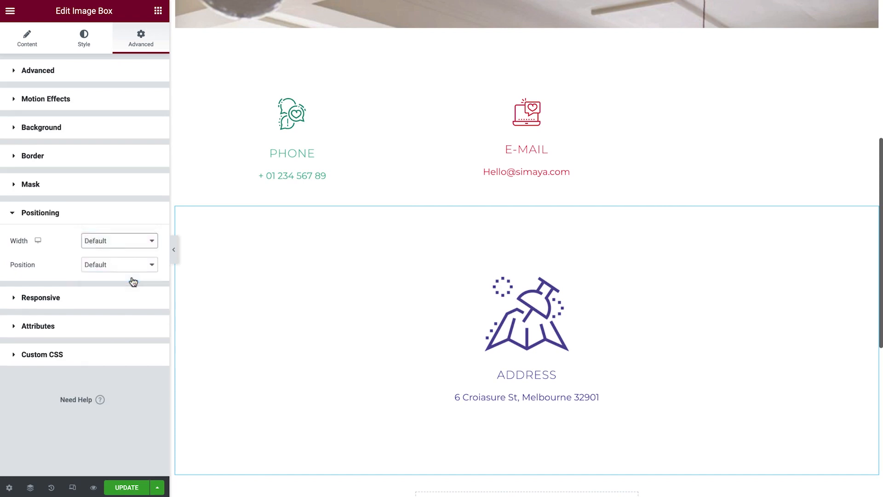
pyautogui.click(141, 273)
pyautogui.write('33.3')
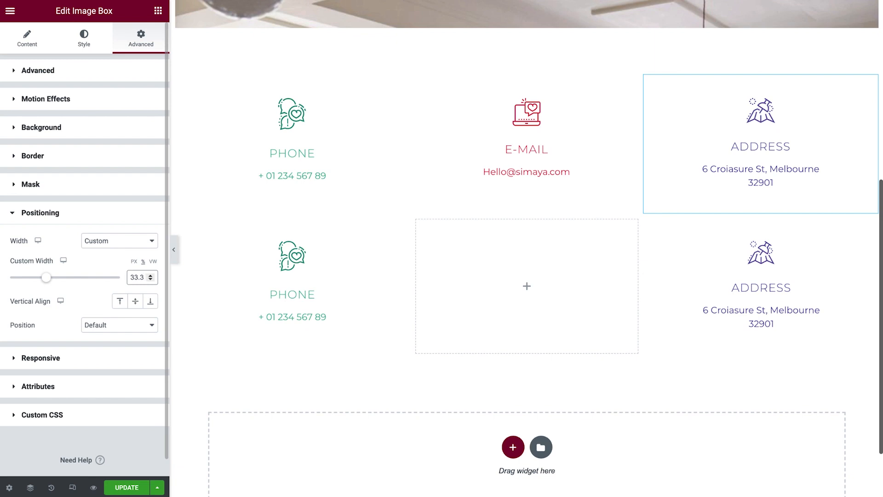
# Switch to responsive editing and preview the Contact Us page in tablet view.
pyautogui.click(536, 212)
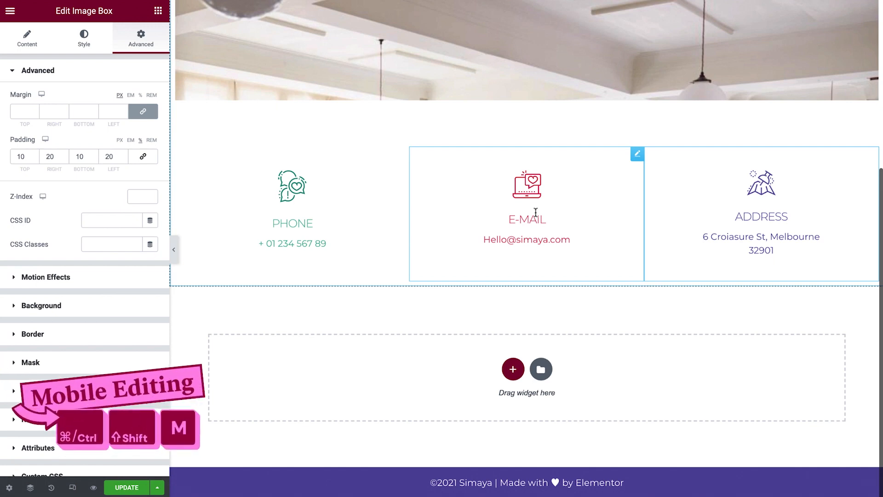
pyautogui.hotkey('ctrl', 'shift', 'm')
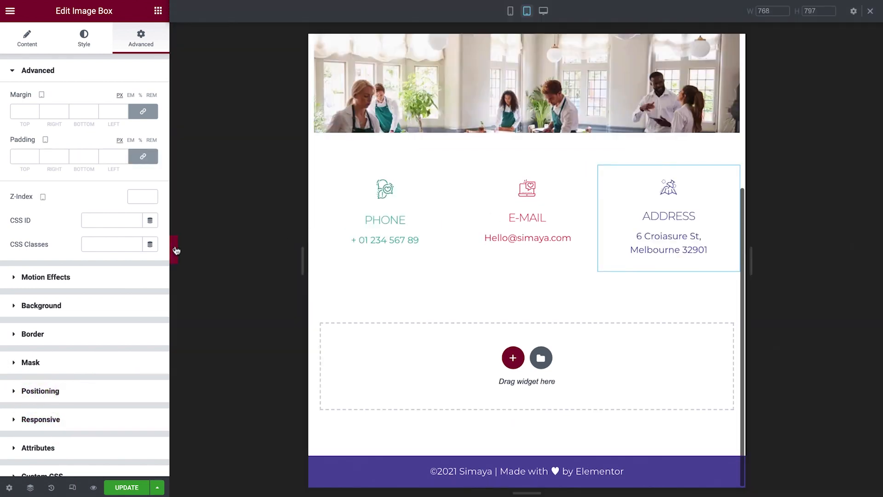
pyautogui.click(175, 250)
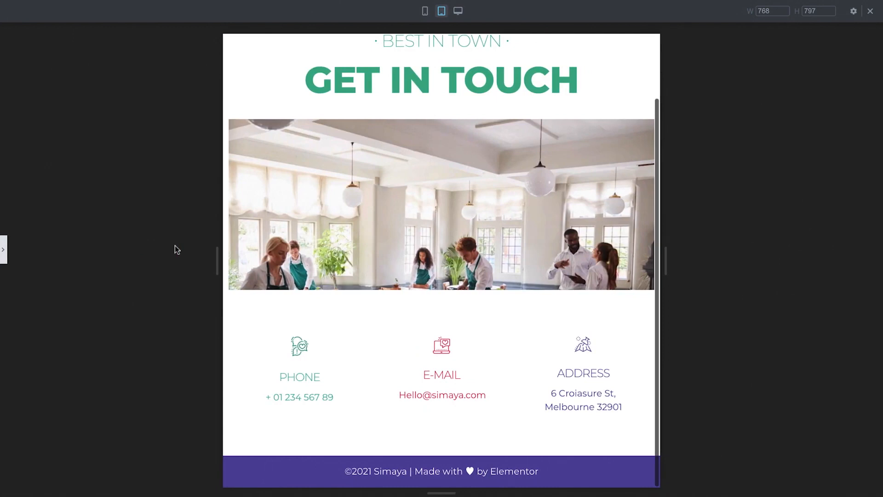
pyautogui.click(6, 252)
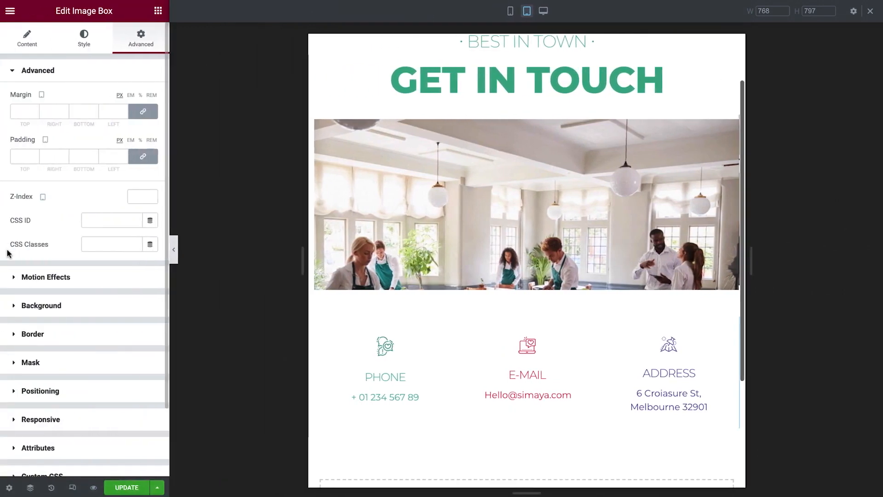
# In mobile view, set the phone image box's positioning width to Full Width (100%).
pyautogui.click(510, 11)
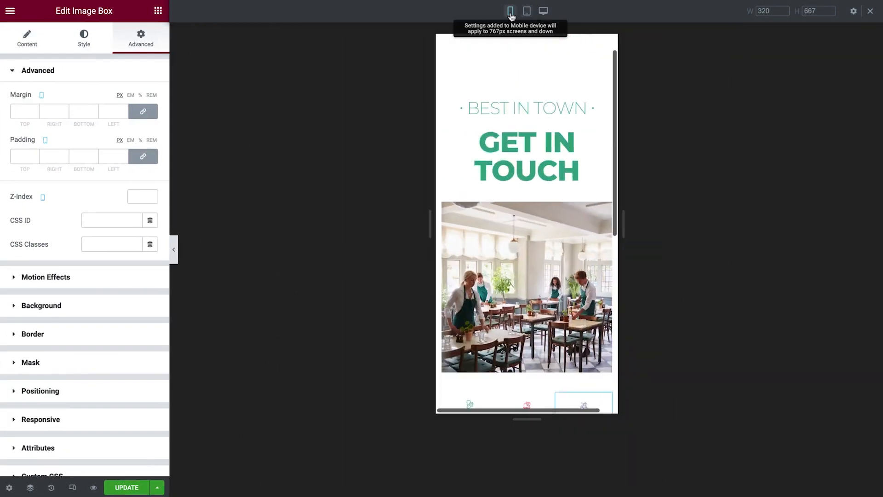
pyautogui.scroll(-4, 552, 243)
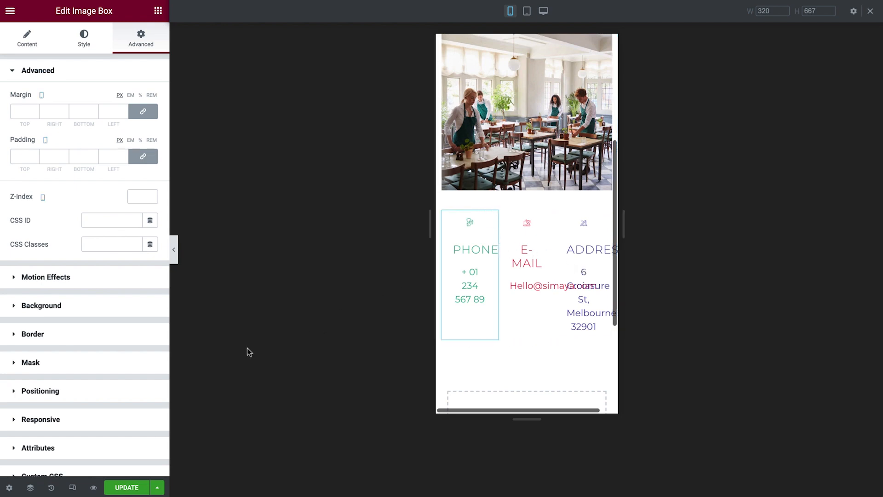
pyautogui.click(133, 395)
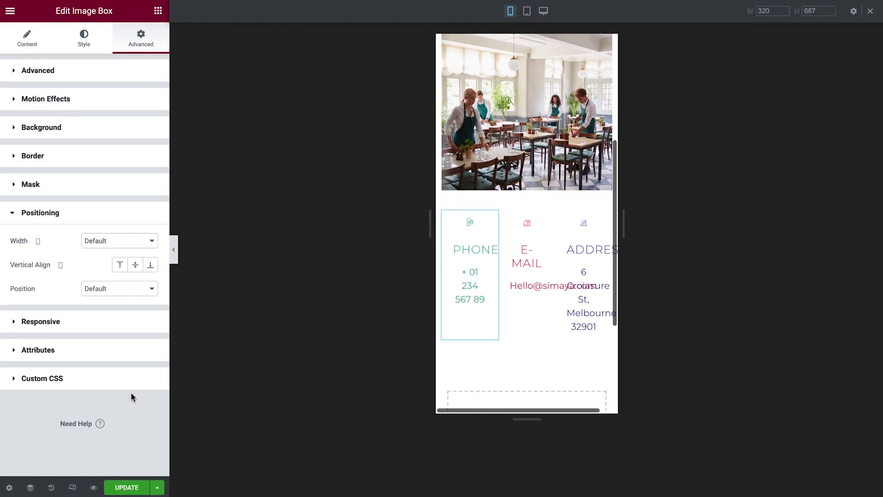
pyautogui.click(138, 241)
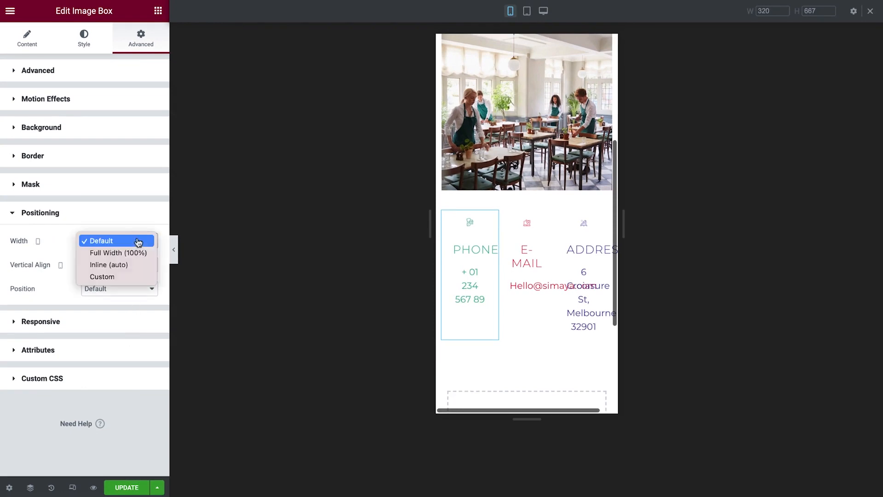
pyautogui.click(136, 253)
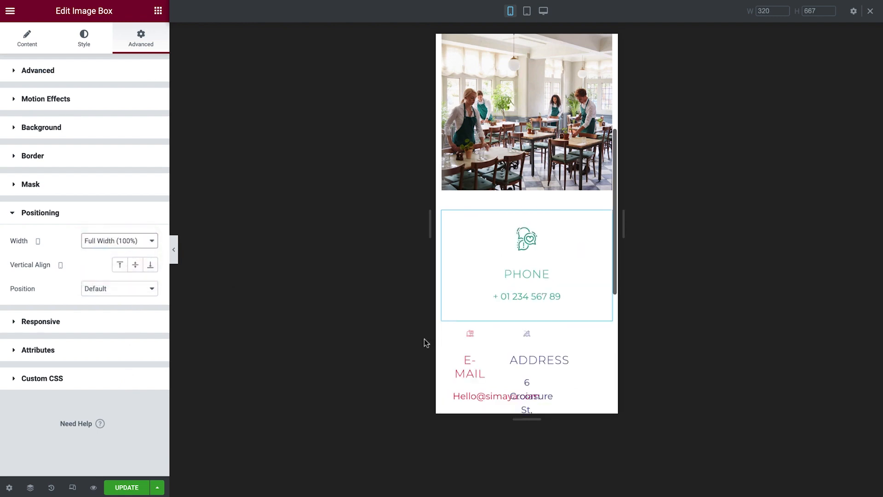
# Set the e-mail image box's mobile positioning width to Full Width (100%).
pyautogui.click(460, 350)
pyautogui.click(134, 391)
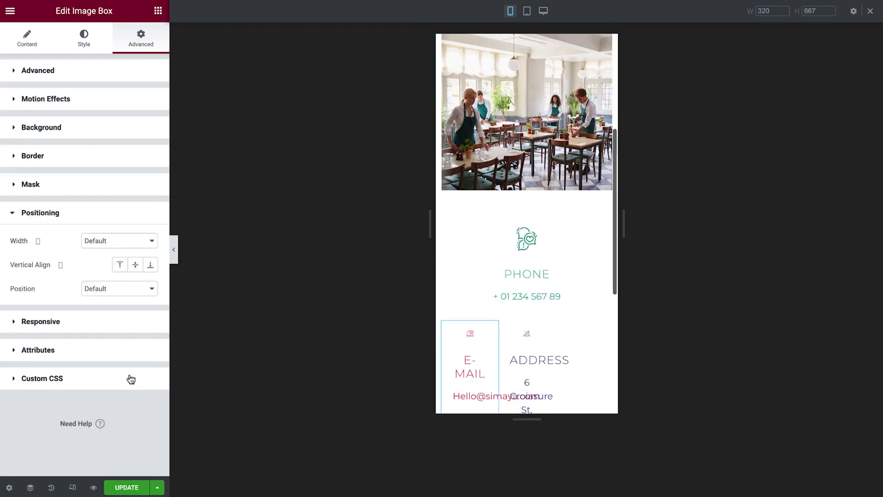
pyautogui.click(129, 240)
pyautogui.click(135, 253)
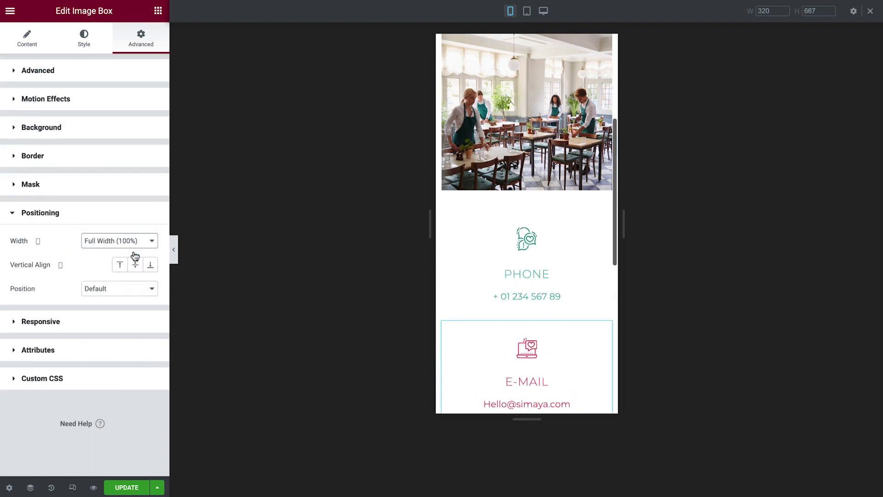
# Set the address image box's mobile positioning width to Full Width (100%).
pyautogui.scroll(-5, 472, 276)
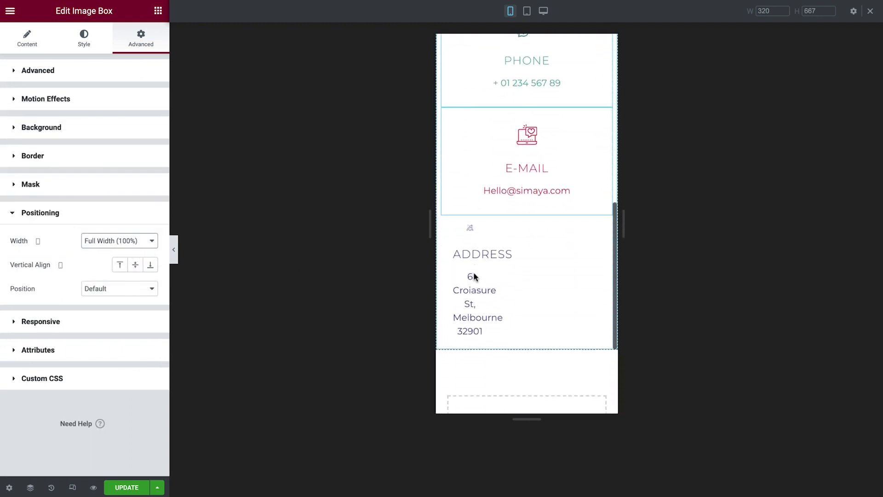
pyautogui.click(496, 215)
pyautogui.click(141, 393)
pyautogui.click(143, 242)
pyautogui.click(143, 253)
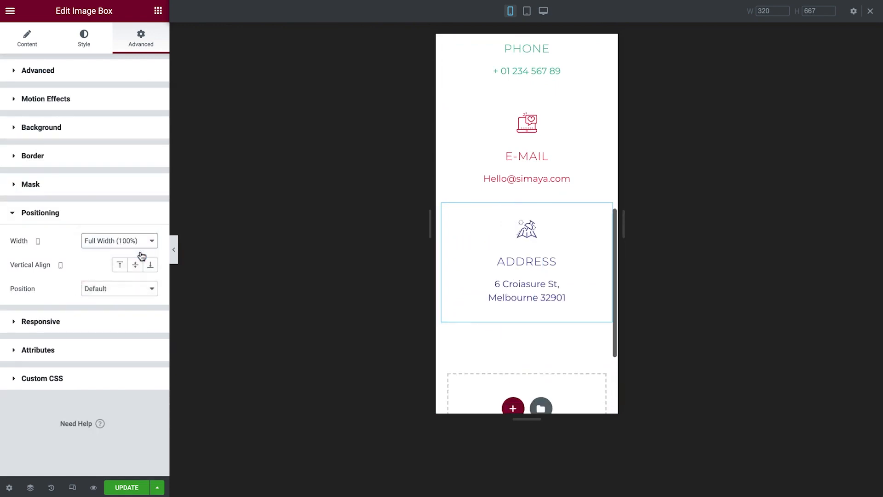
# Hide the editor panel and preview the mobile layout of the contact boxes.
pyautogui.click(173, 250)
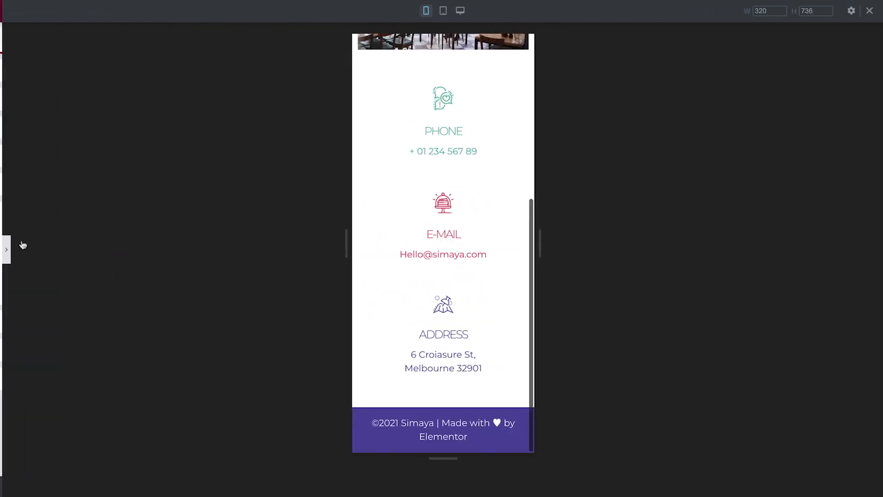
pyautogui.scroll(-6, 441, 244)
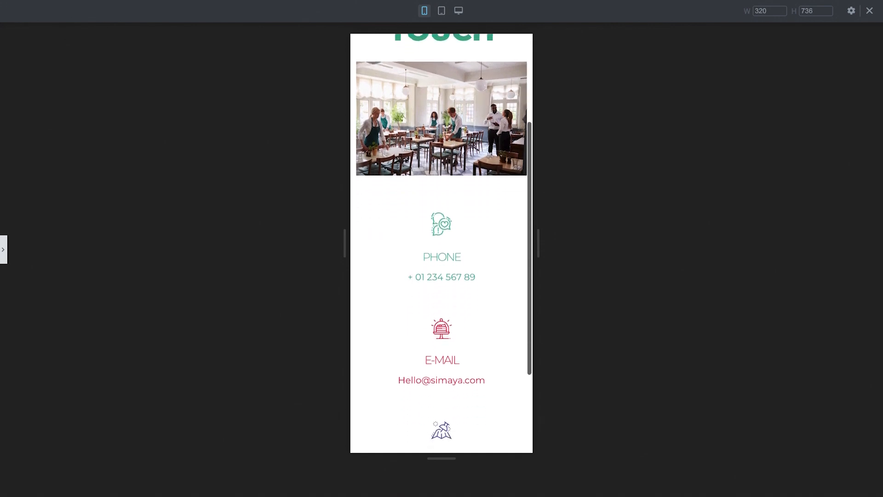
pyautogui.scroll(-2, 442, 244)
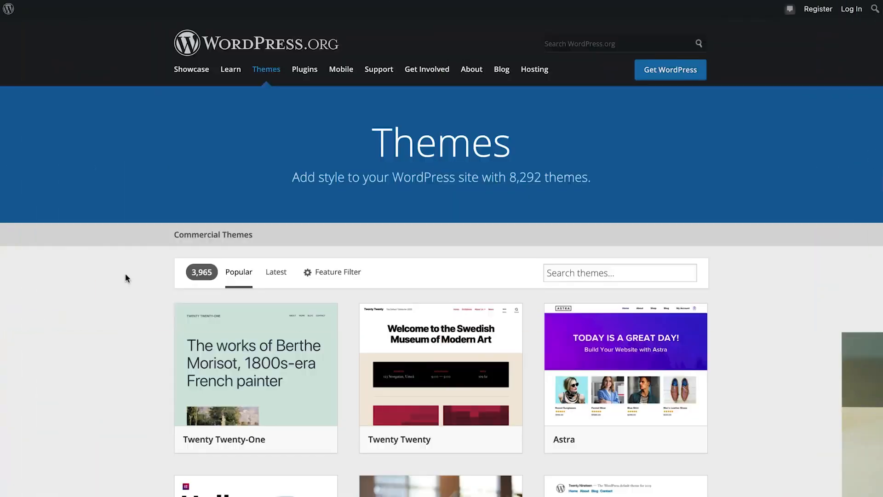
# Open the Hello Elementor theme page in the WordPress.org theme directory.
pyautogui.scroll(-3, 125, 277)
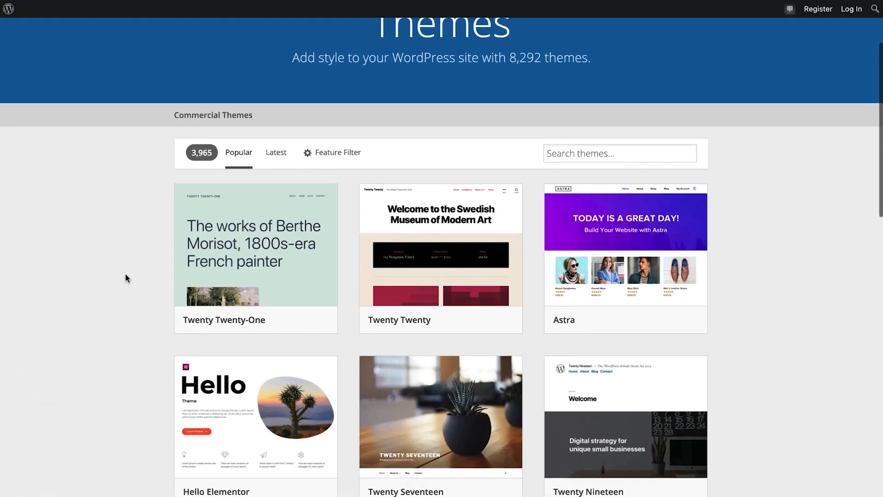
pyautogui.scroll(-2, 124, 277)
pyautogui.click(238, 363)
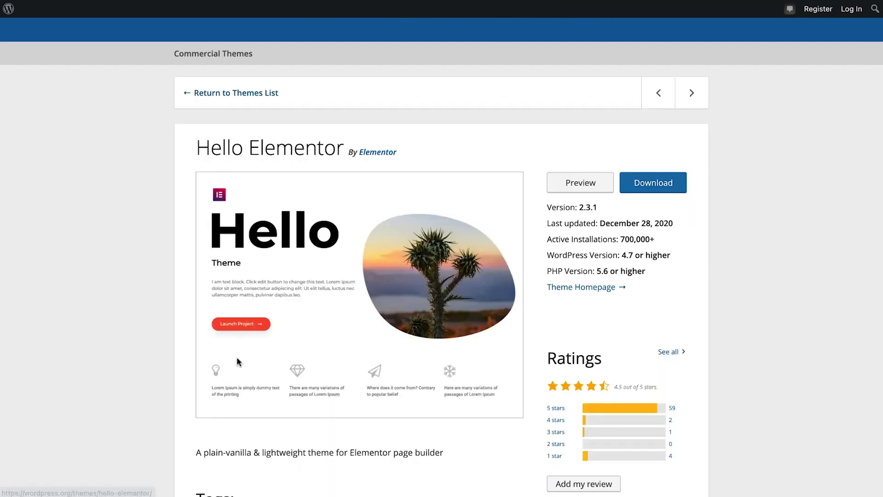
pyautogui.click(112, 62)
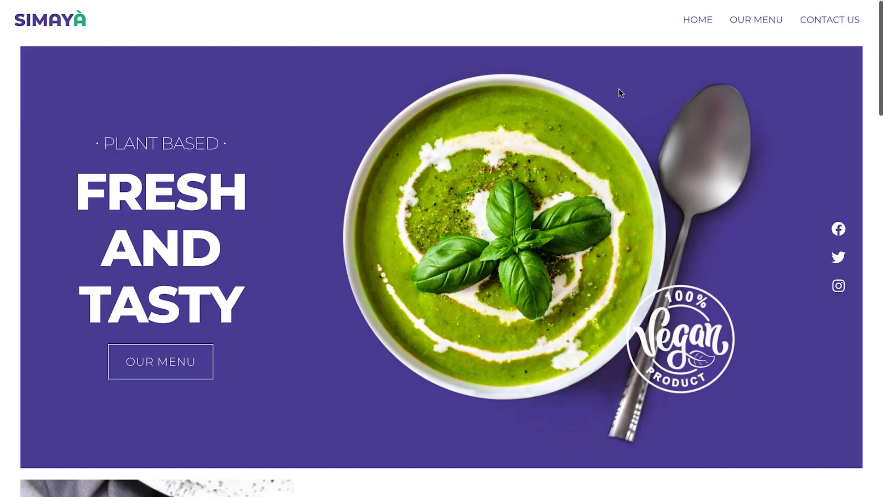
pyautogui.click(765, 24)
pyautogui.click(833, 23)
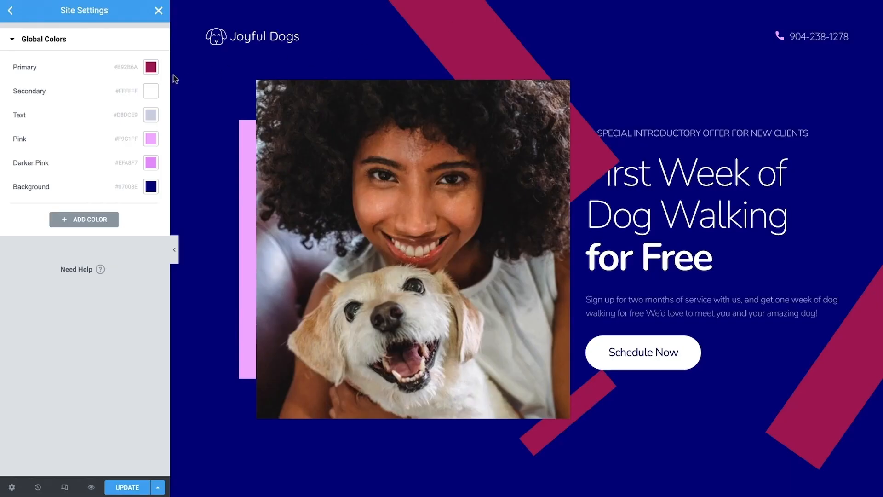
pyautogui.click(153, 75)
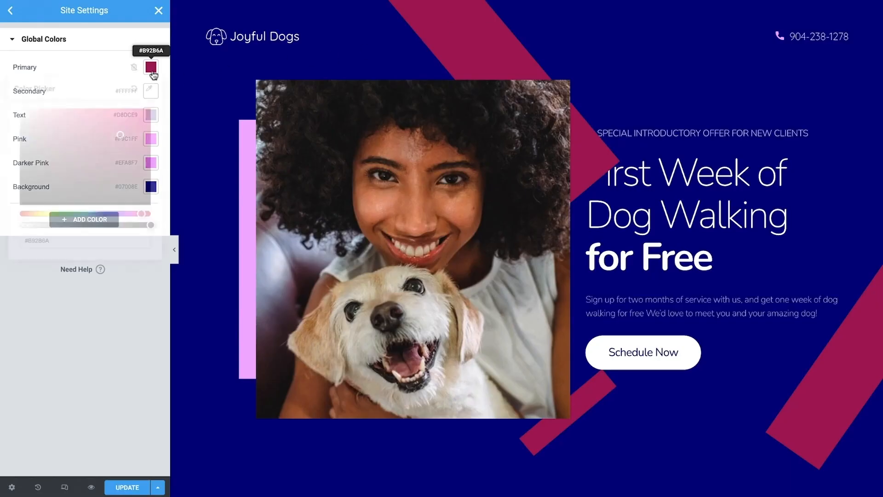
# Set the Primary global color in Site Settings to #322BB9.
pyautogui.write('#322BB9')
pyautogui.click(154, 76)
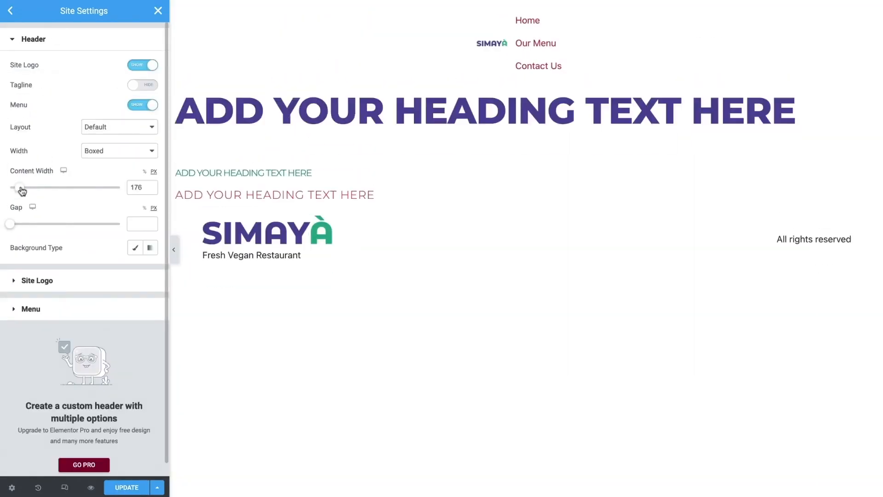
pyautogui.moveTo(23, 191); pyautogui.dragTo(75, 192)
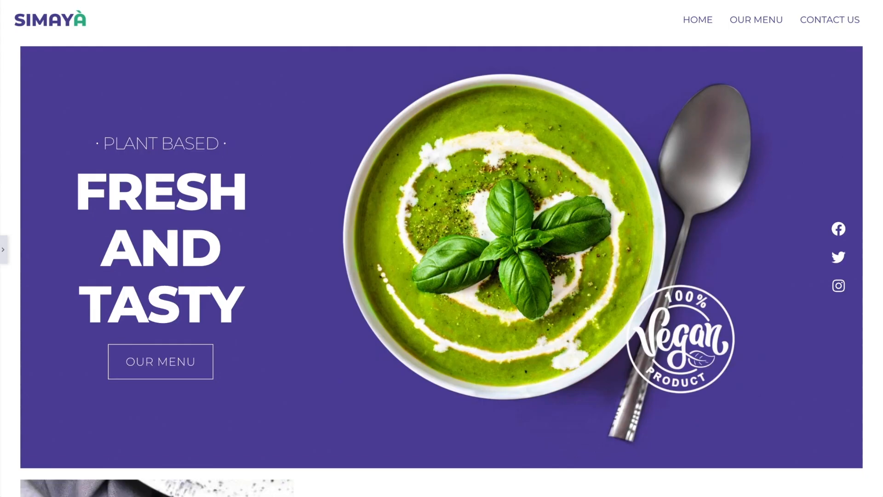
# Scroll through the vegan restaurant page to review its sections.
pyautogui.scroll(-7, 442, 248)
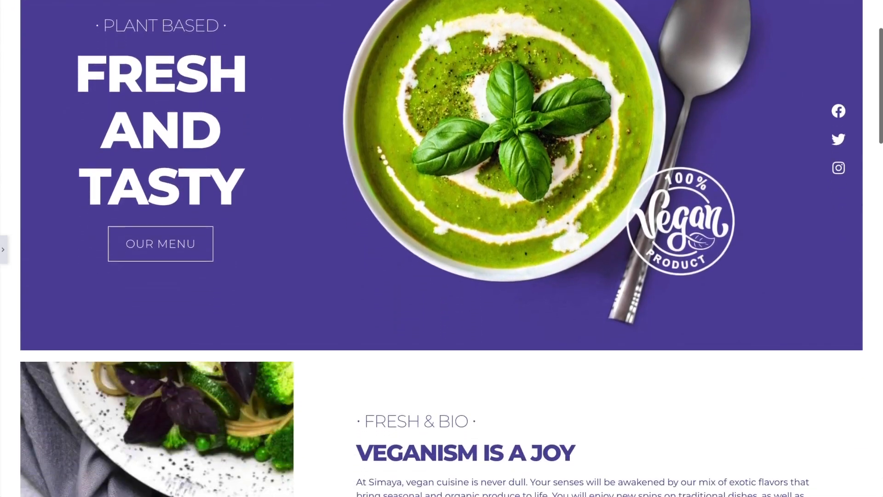
pyautogui.scroll(-5, 441, 249)
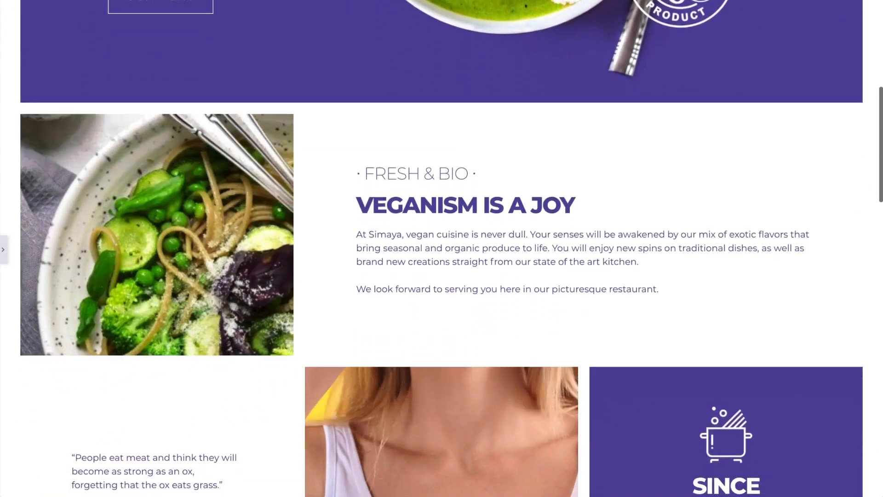
pyautogui.scroll(-3, 442, 249)
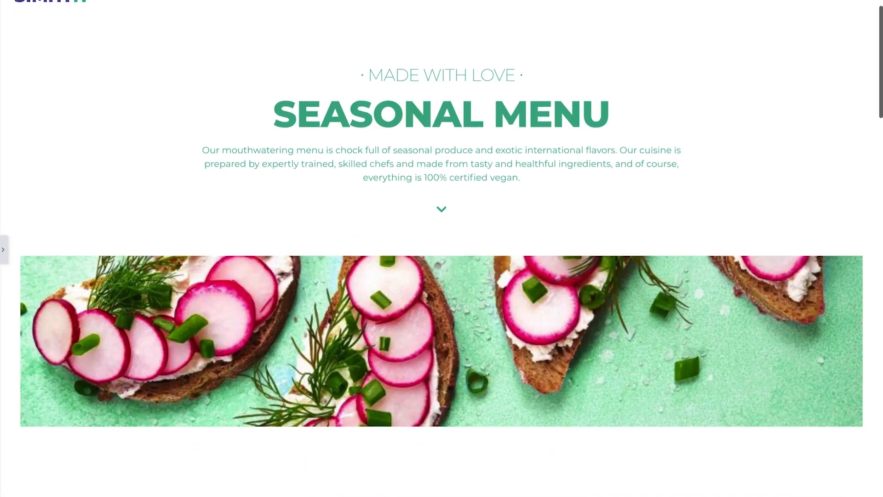
pyautogui.scroll(-2, 442, 249)
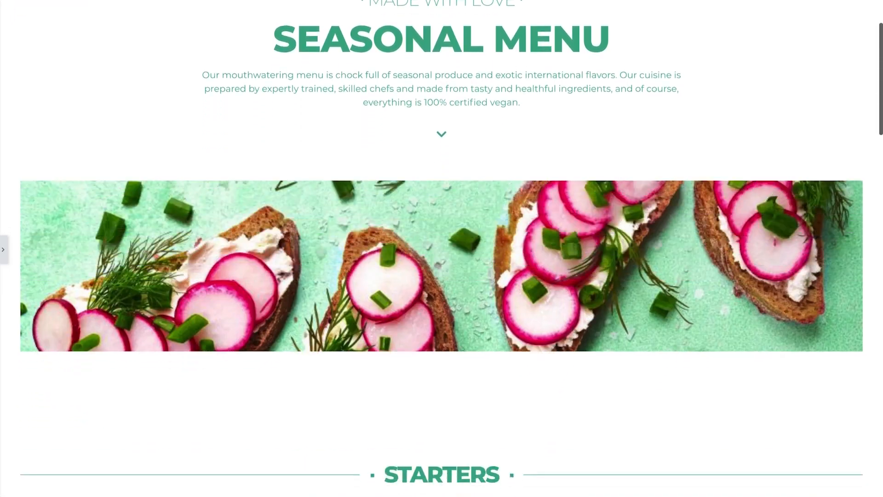
pyautogui.scroll(-4, 441, 248)
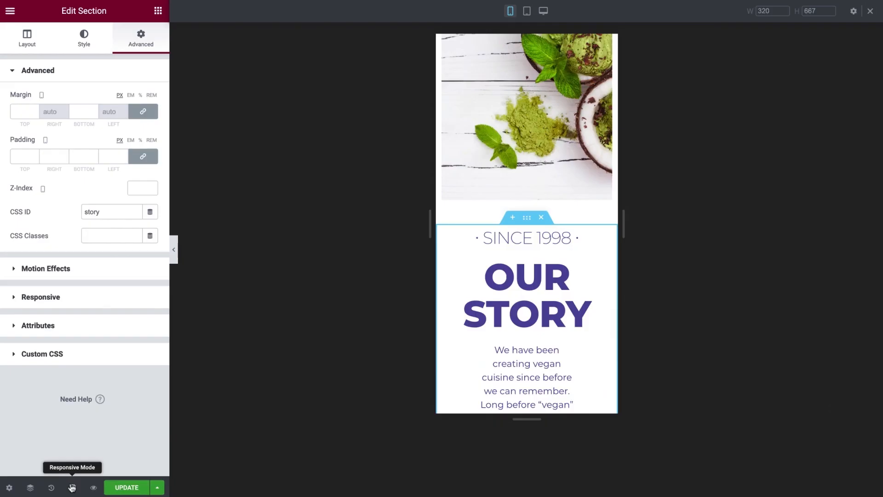
# Switch the editor preview from mobile to tablet view.
pyautogui.click(527, 12)
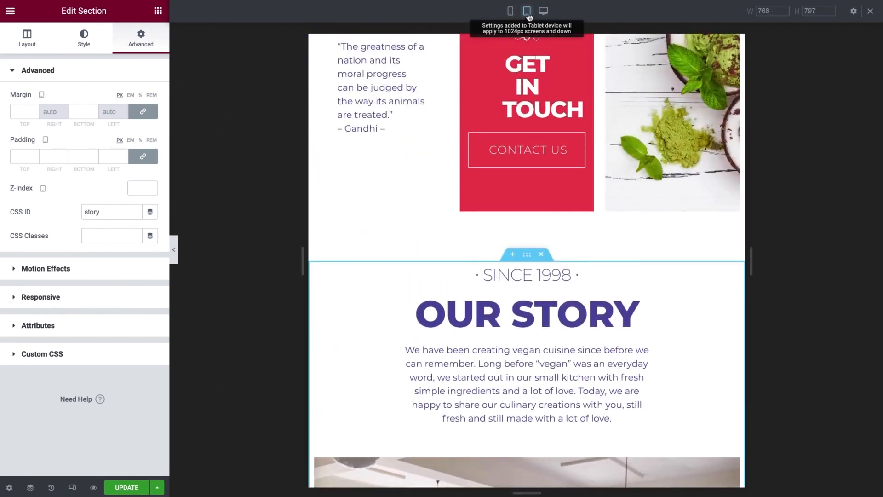